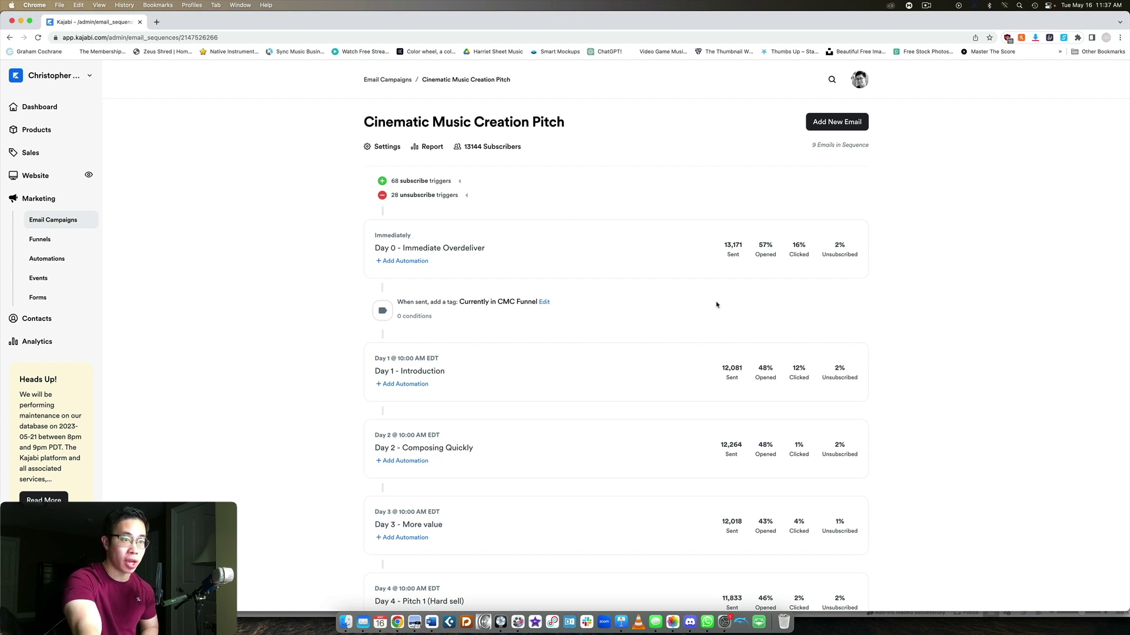
pyautogui.scroll(-5, 523, 198)
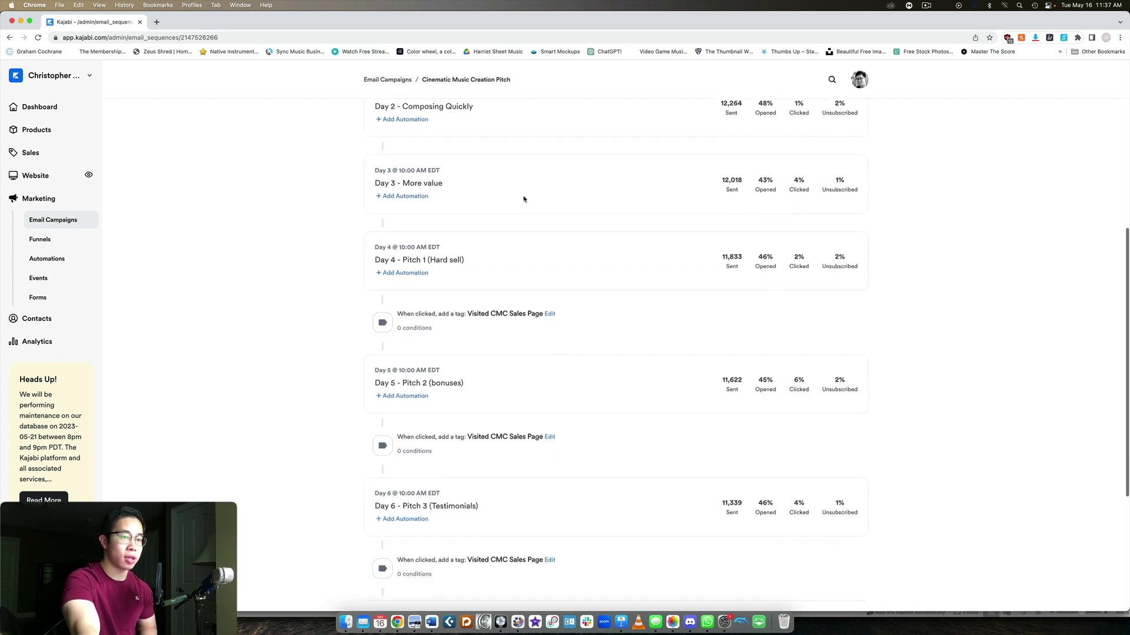
pyautogui.scroll(5, 523, 197)
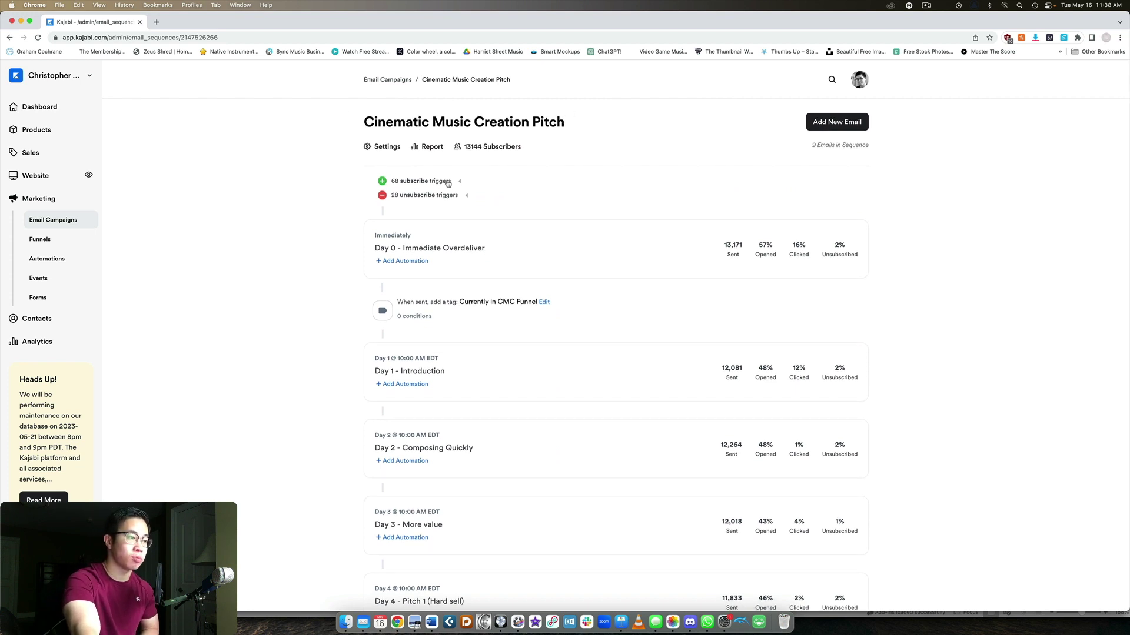
pyautogui.scroll(-1, 555, 168)
pyautogui.scroll(-3, 536, 252)
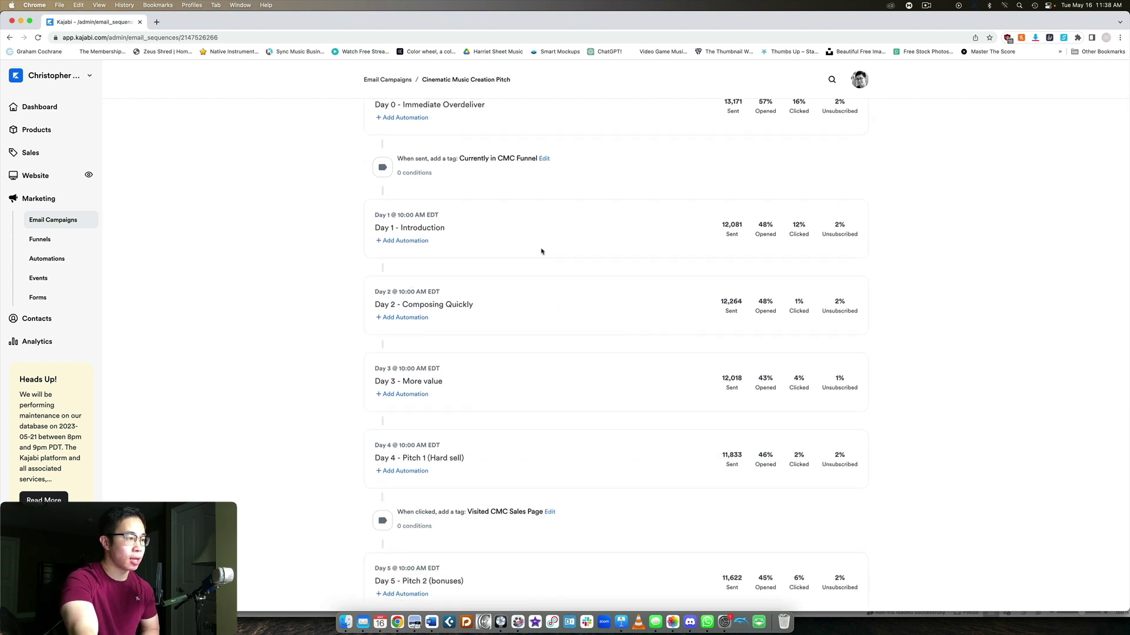
pyautogui.scroll(1, 541, 251)
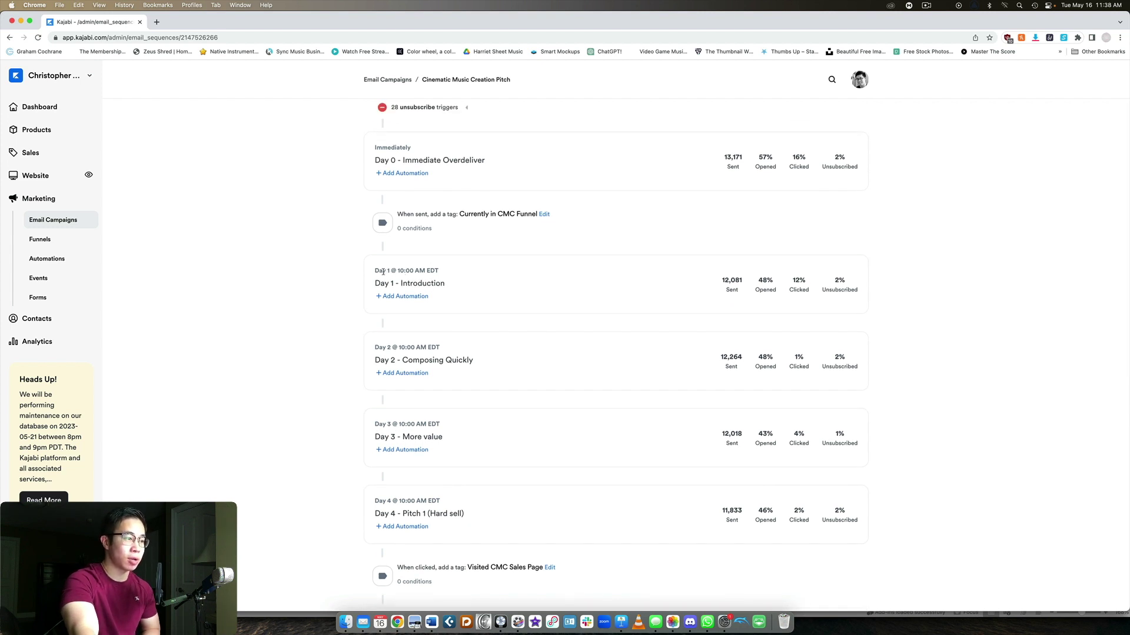
pyautogui.scroll(1, 504, 291)
pyautogui.scroll(1, 371, 430)
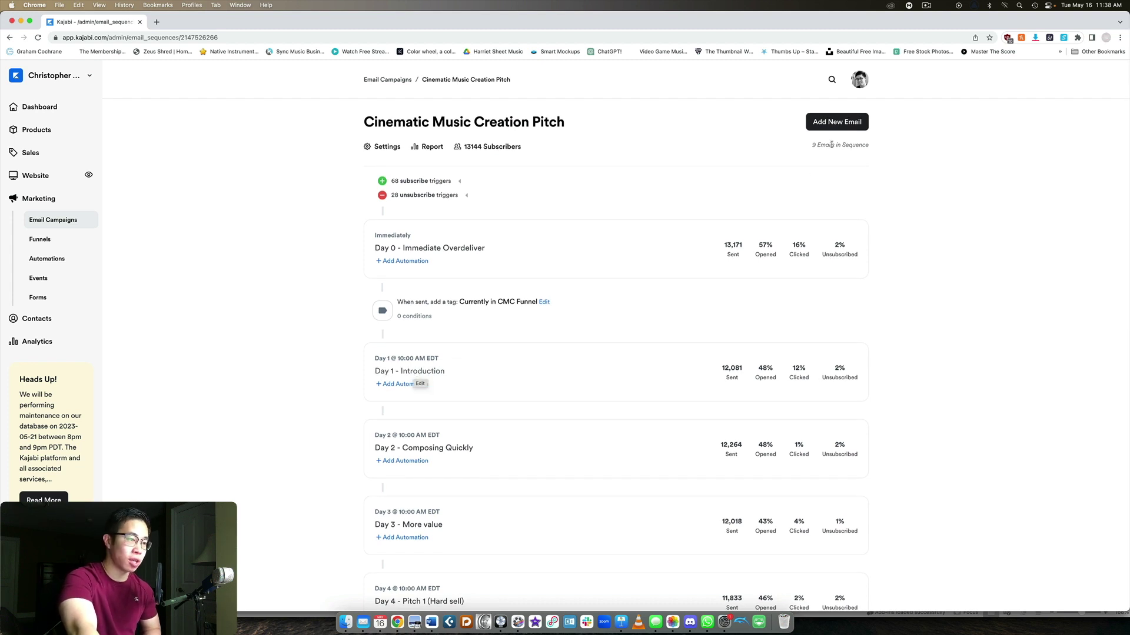
# Step: Create a sequence email titled 'Day 1 - additional value' from the Standard Broadcast Email template
pyautogui.click(823, 122)
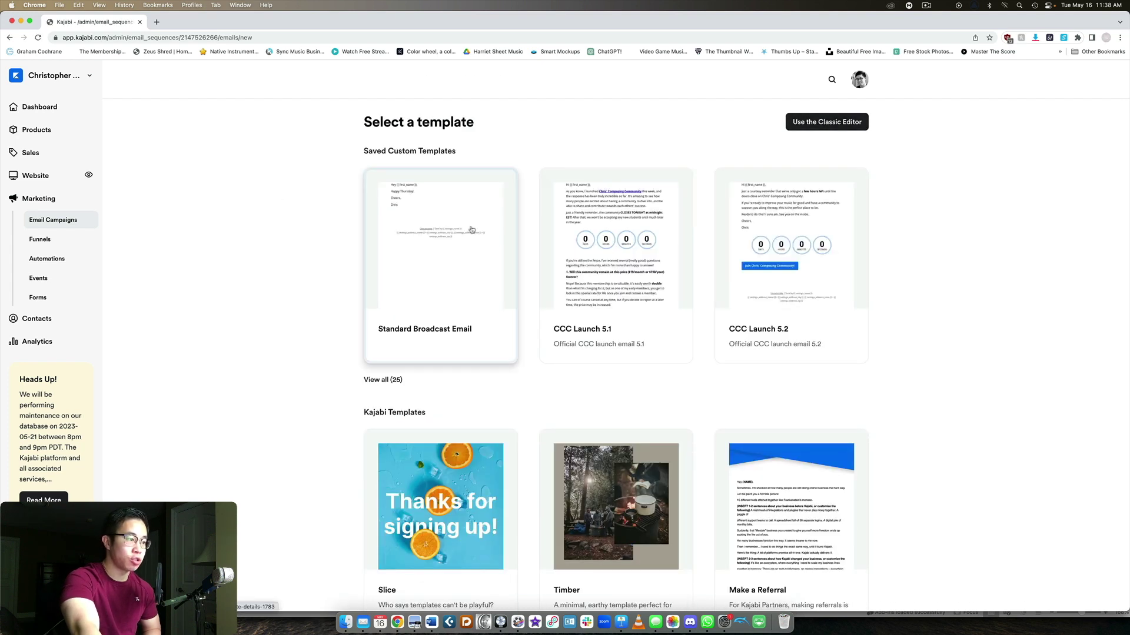
pyautogui.click(477, 247)
pyautogui.click(706, 182)
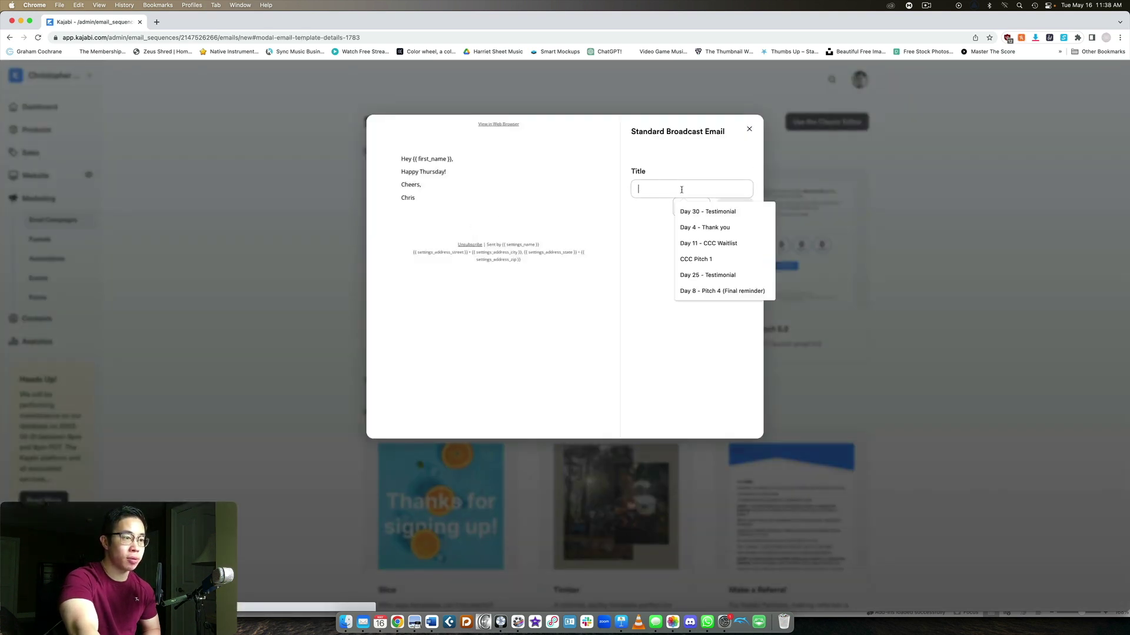
pyautogui.write('Day 1')
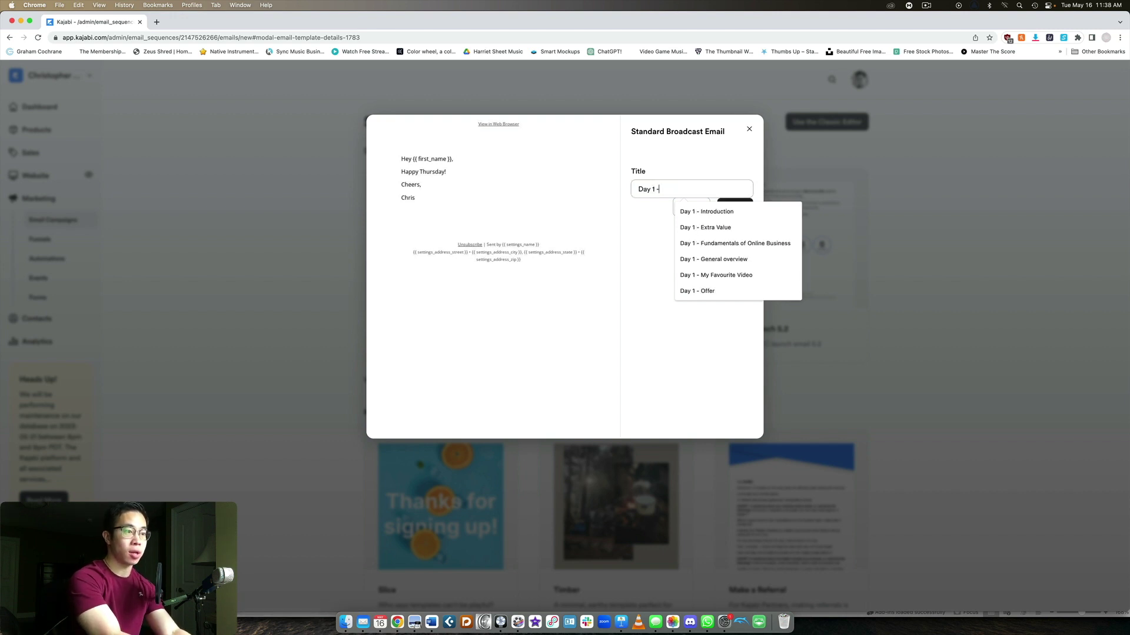
pyautogui.write(' - additionalvalu')
pyautogui.press('BackSpace')
pyautogui.press('BackSpace')
pyautogui.press('BackSpace')
pyautogui.write('value')
pyautogui.click(737, 207)
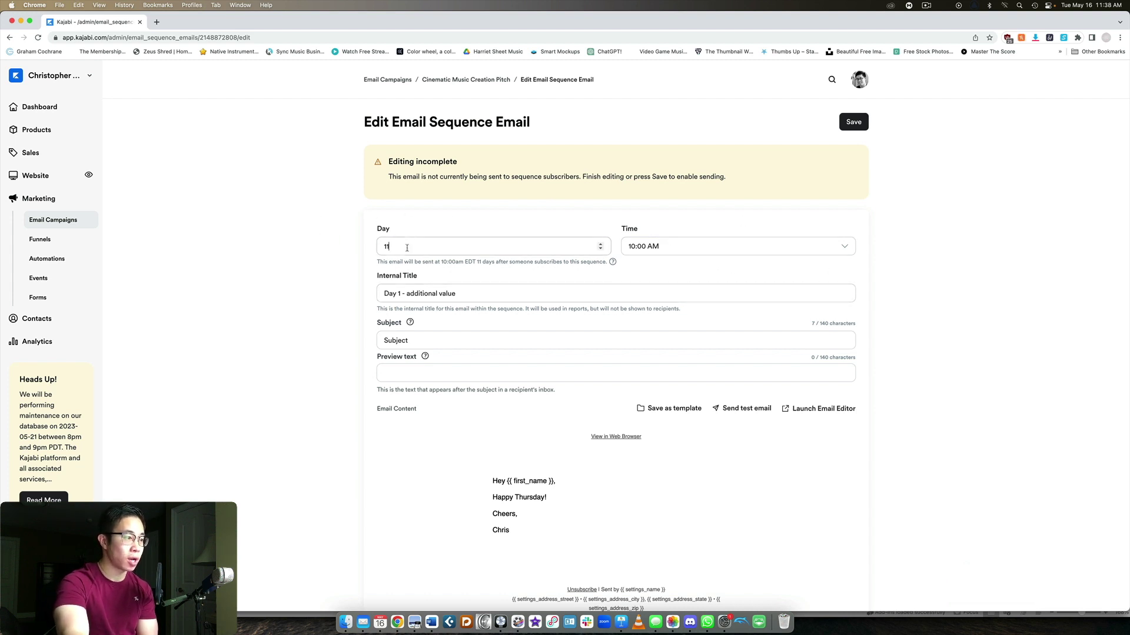
# Step: Reschedule the 'Day 1 - additional value' email from day 11 to day 1 at 03:00 PM
pyautogui.press('BackSpace')
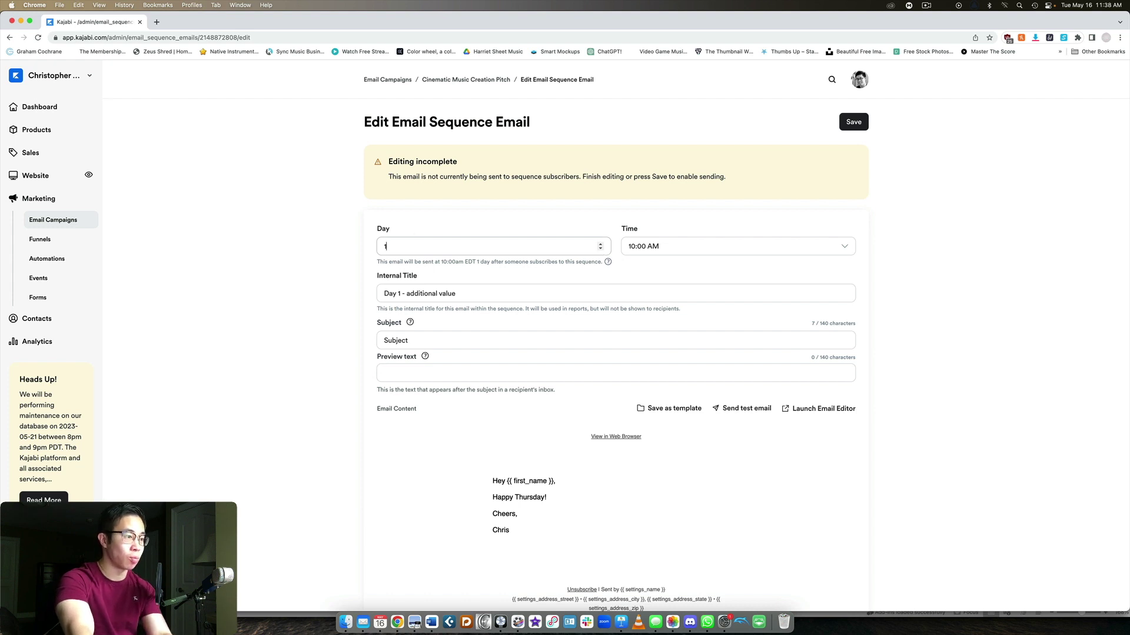
pyautogui.click(458, 251)
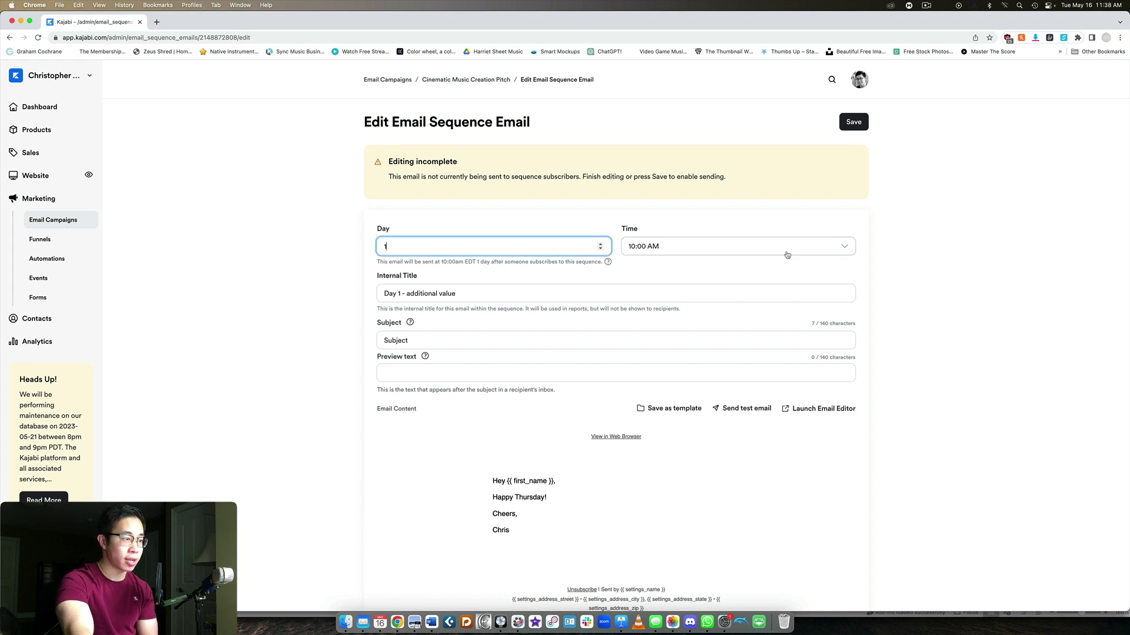
pyautogui.click(677, 250)
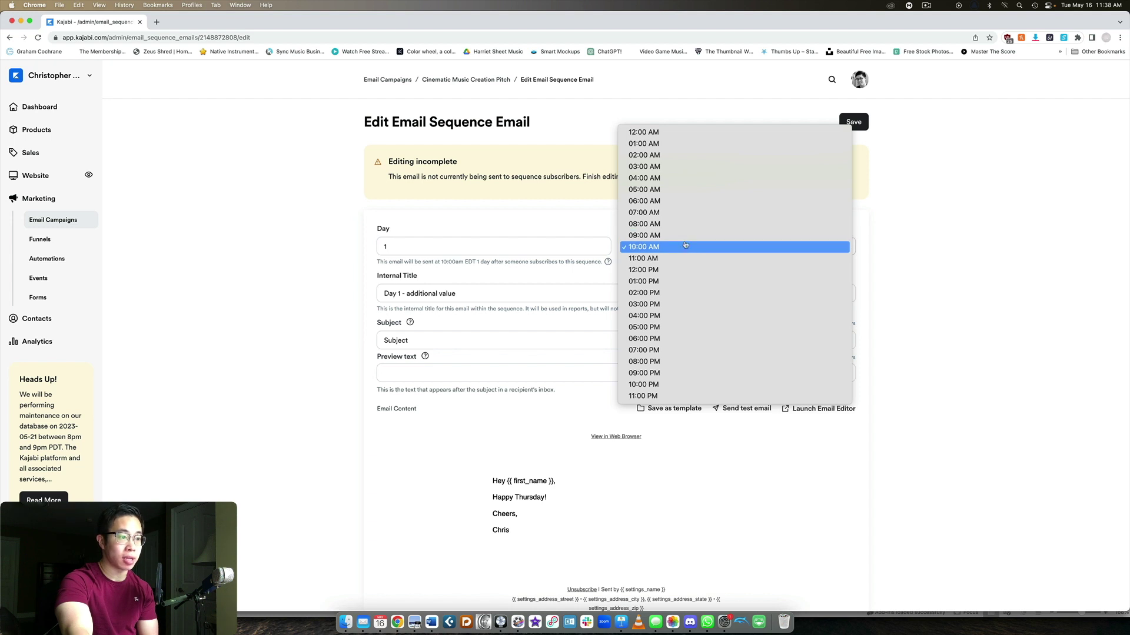
pyautogui.click(660, 302)
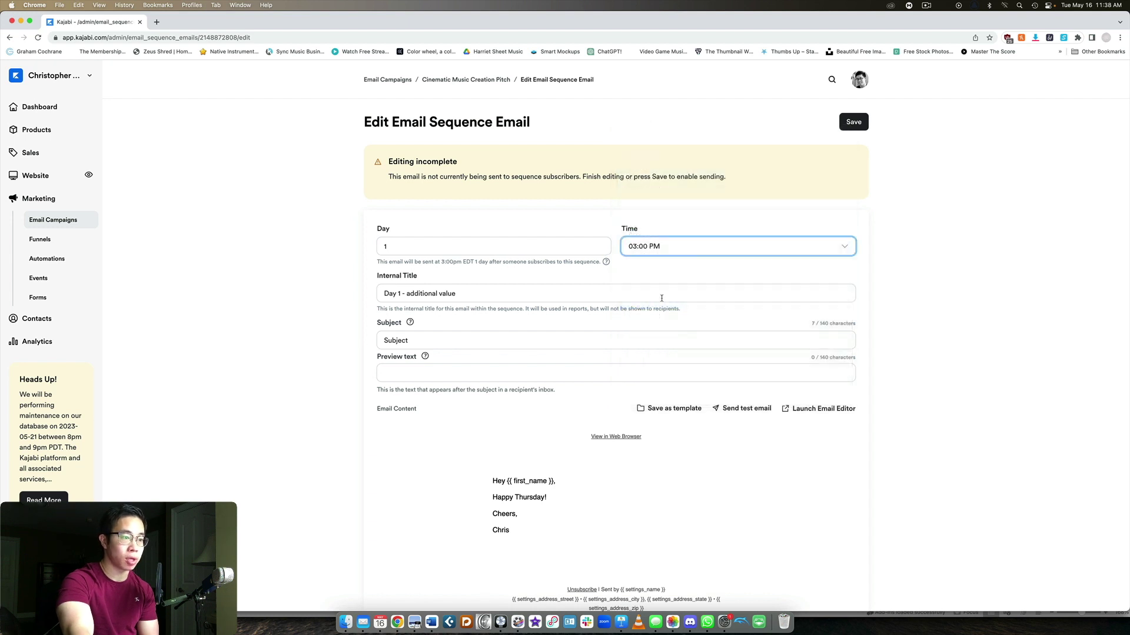
pyautogui.click(645, 251)
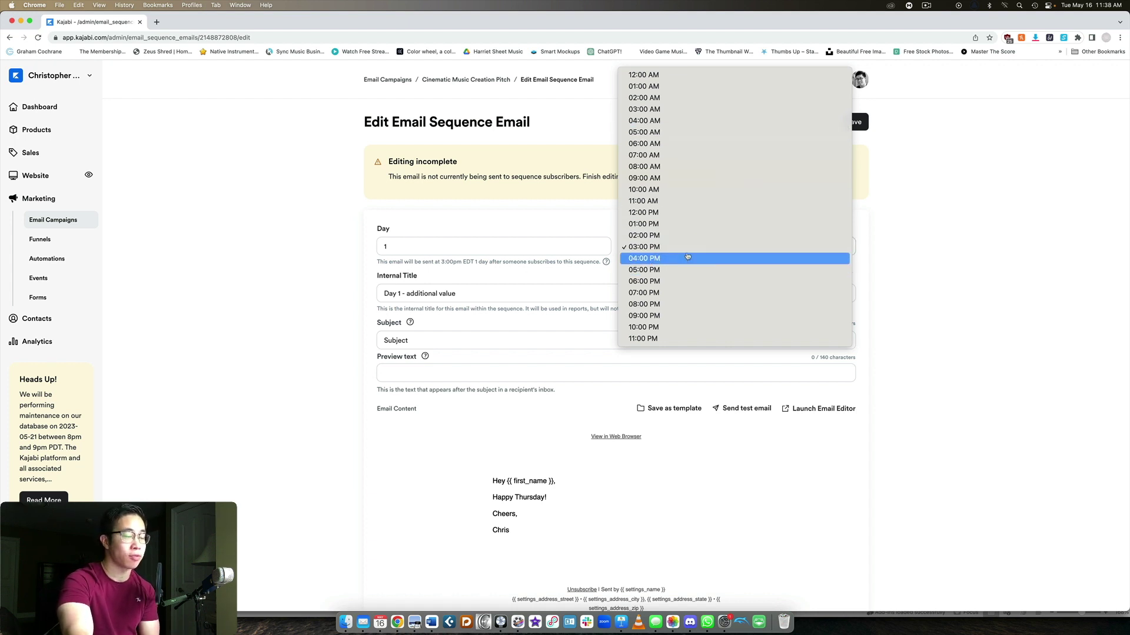
pyautogui.click(920, 234)
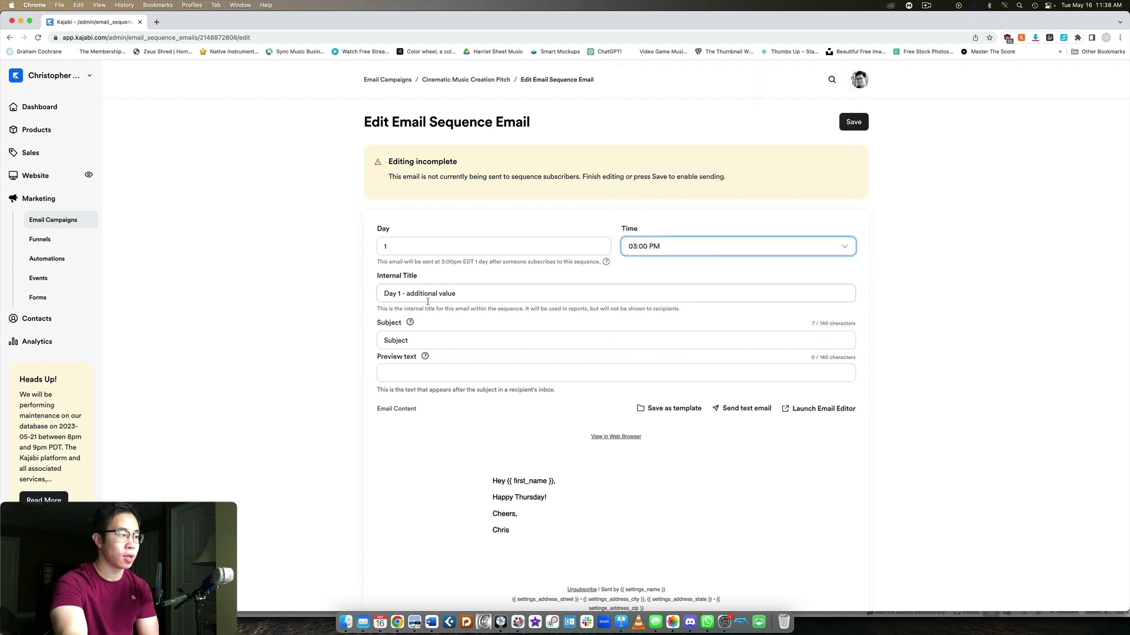
# Step: Save subject 'Here's a bonus minicourse!' and preview text 'Enjoy, completely free!', then return to the sequence
pyautogui.doubleClick(396, 340)
pyautogui.scroll(-2, 449, 344)
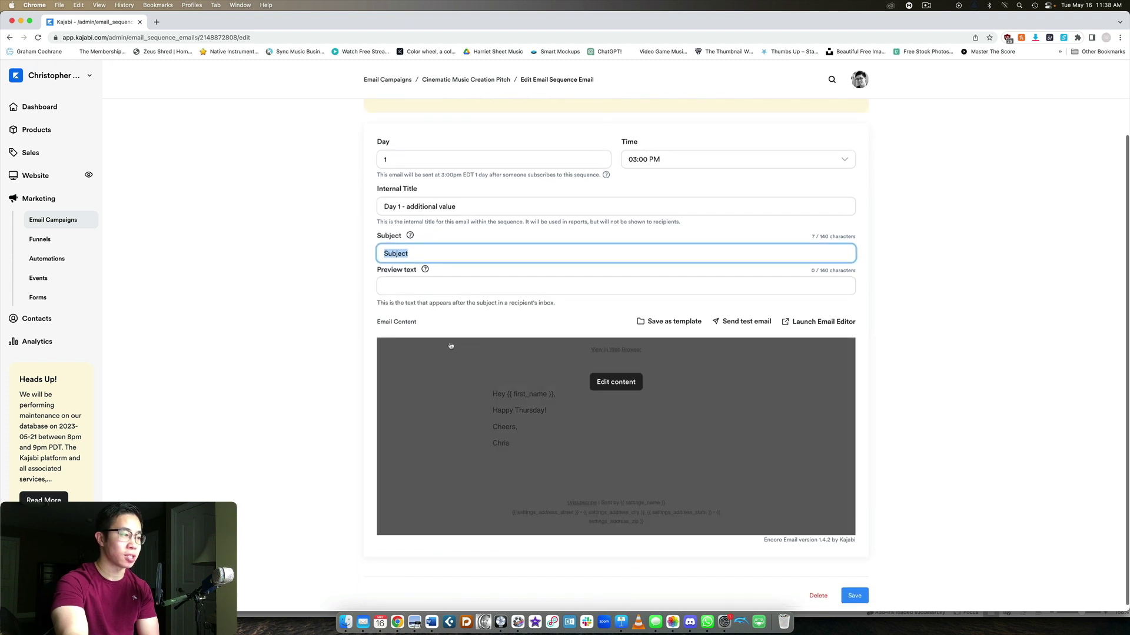
pyautogui.scroll(2, 745, 257)
pyautogui.write("Here's")
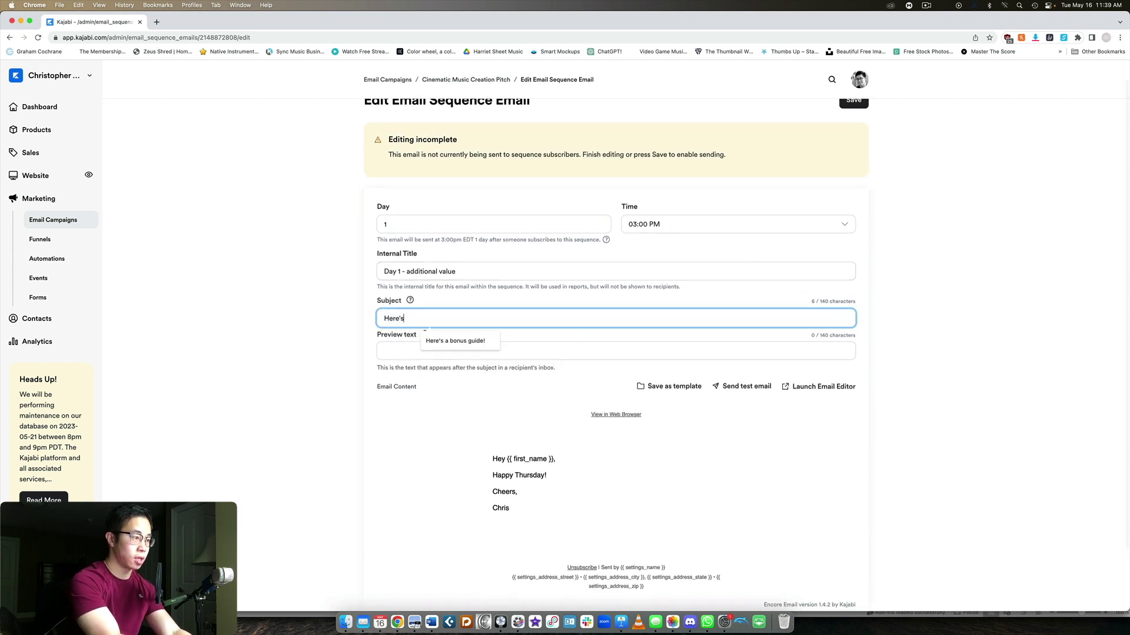
pyautogui.write(' a bonus minicou')
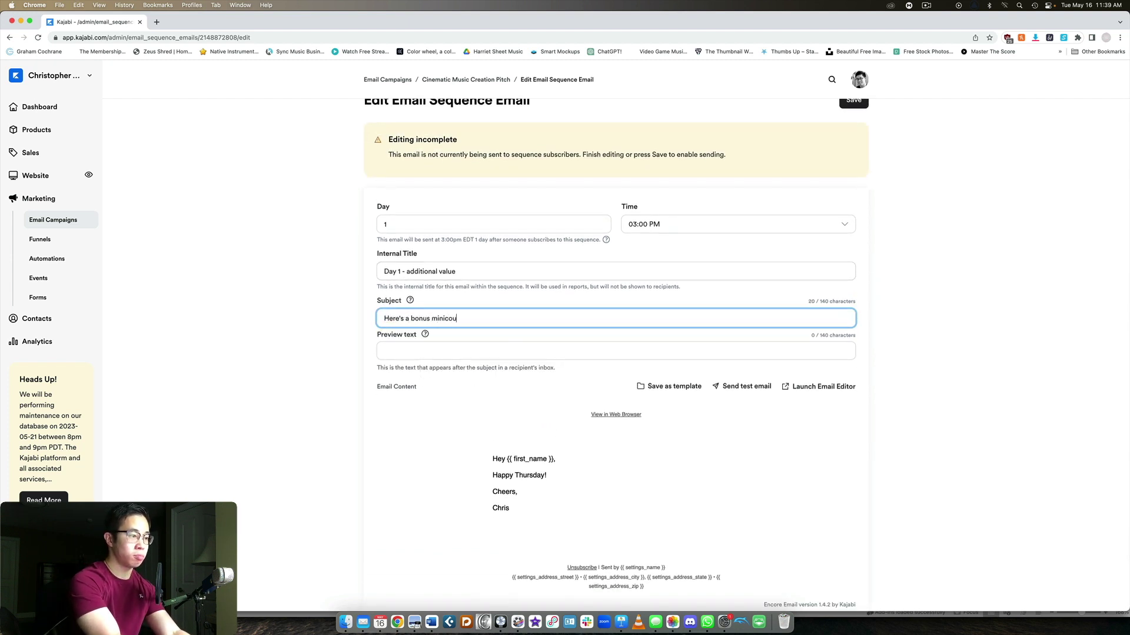
pyautogui.write('rse!')
pyautogui.click(458, 349)
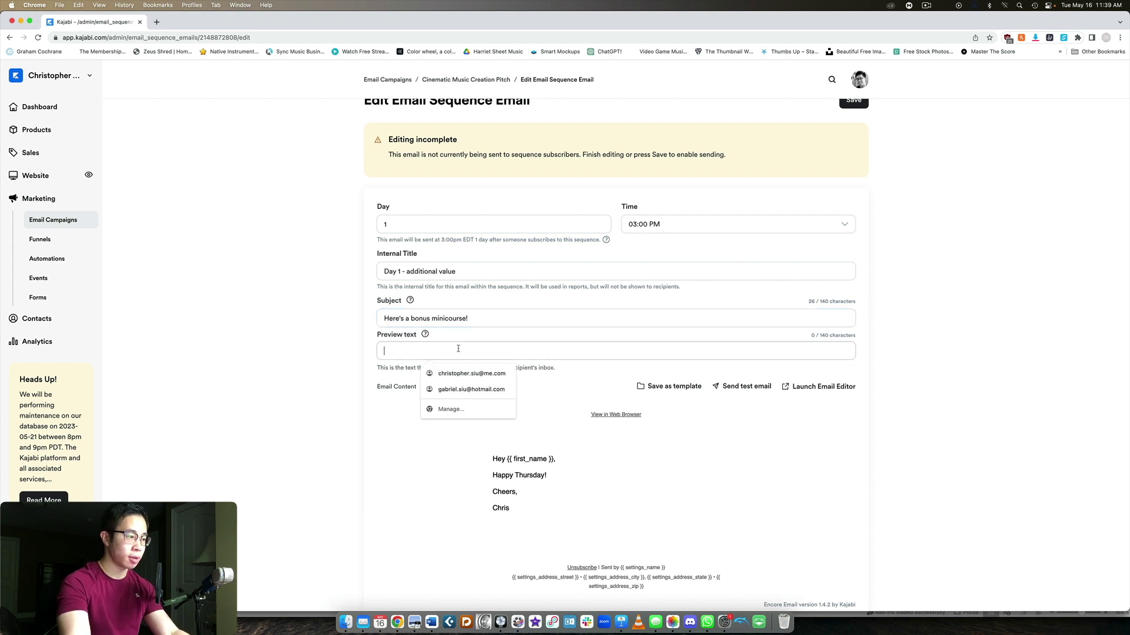
pyautogui.write('Enjoy, complet')
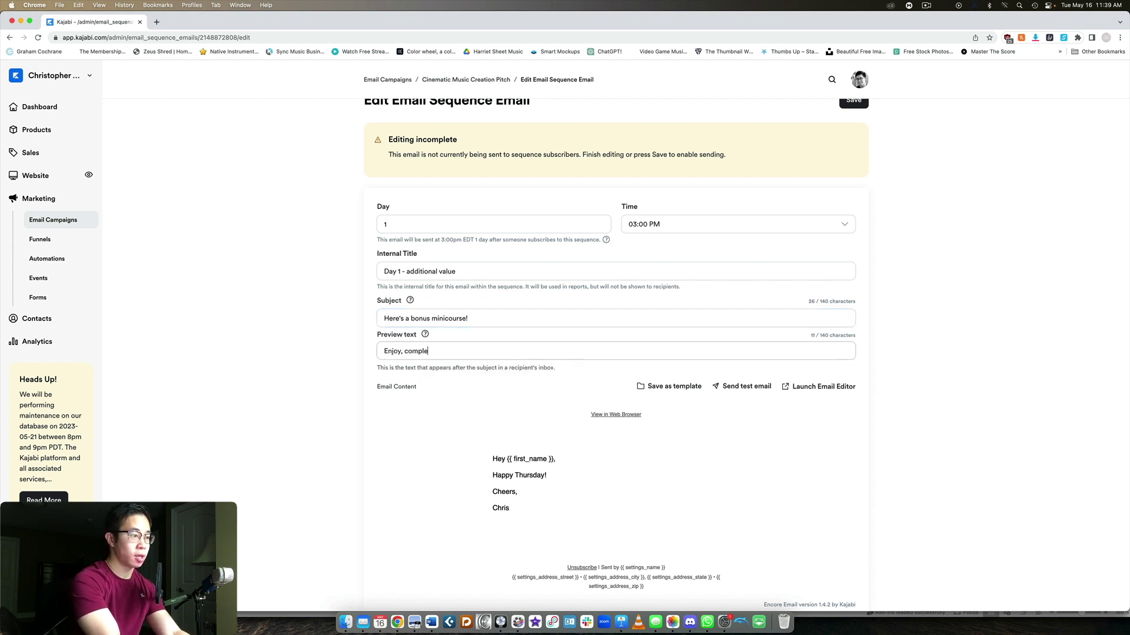
pyautogui.write('ely free!')
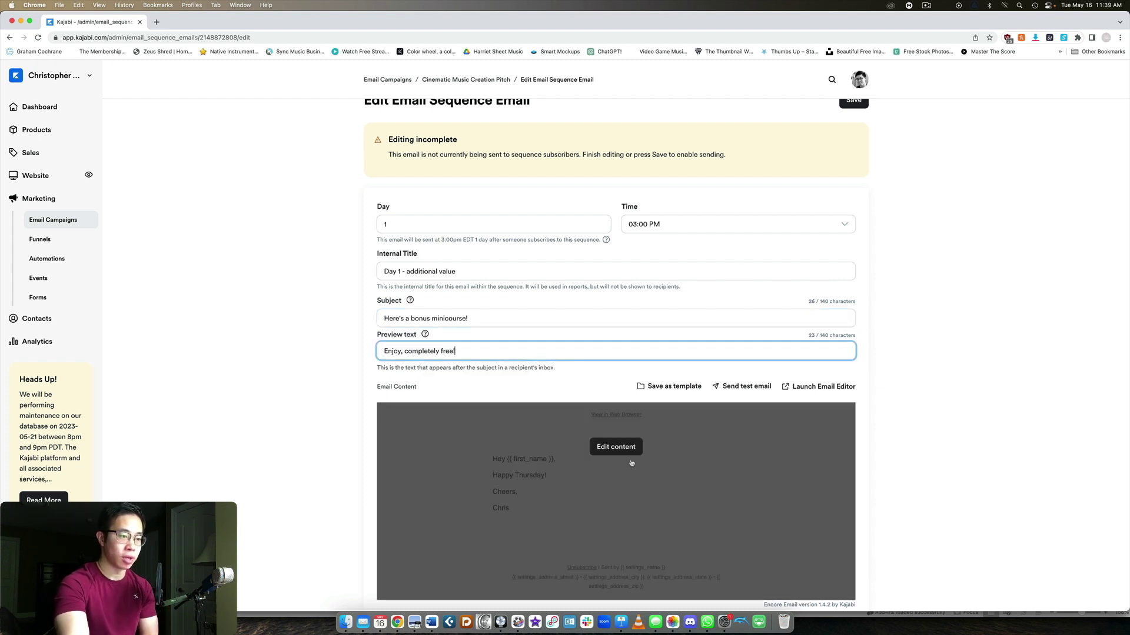
pyautogui.scroll(1, 671, 485)
pyautogui.click(854, 123)
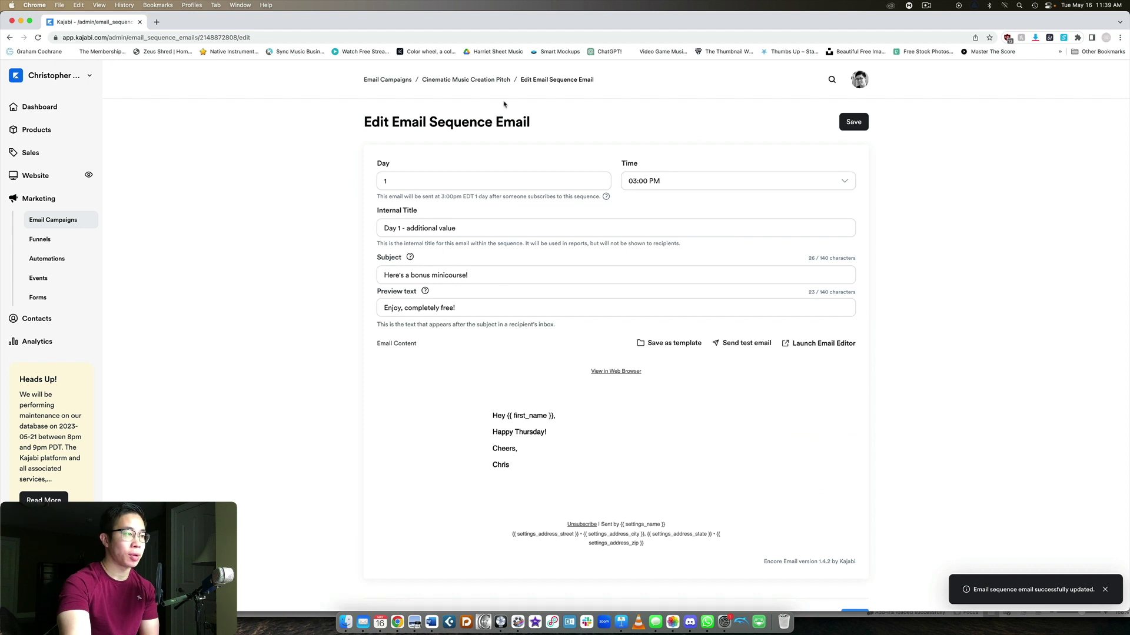
pyautogui.click(463, 82)
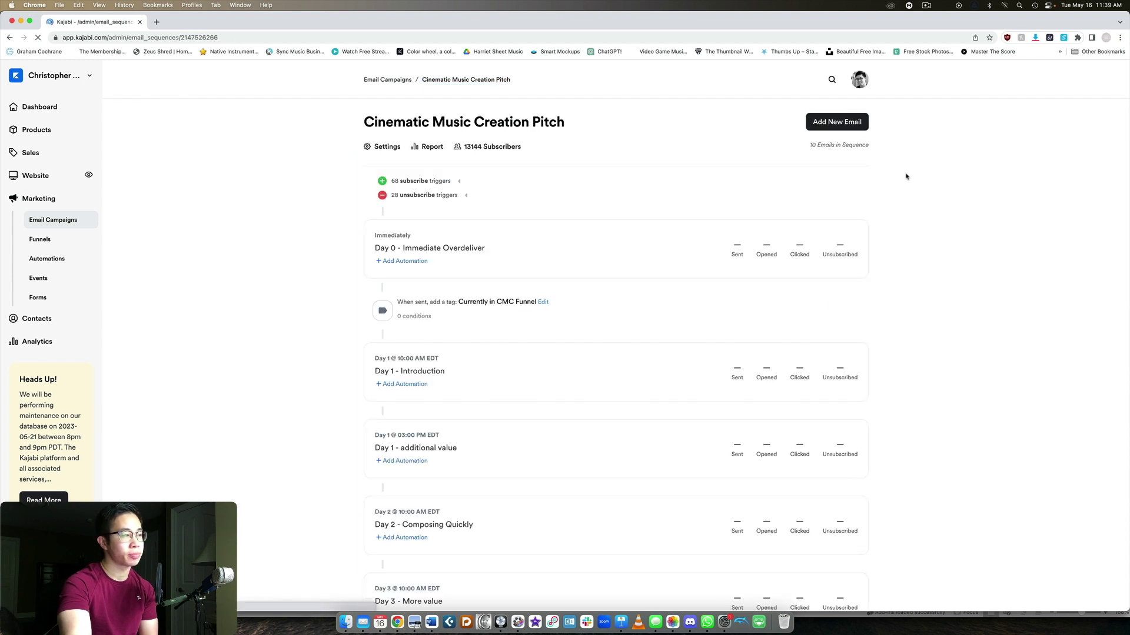
pyautogui.scroll(-2, 550, 279)
pyautogui.scroll(-1, 551, 280)
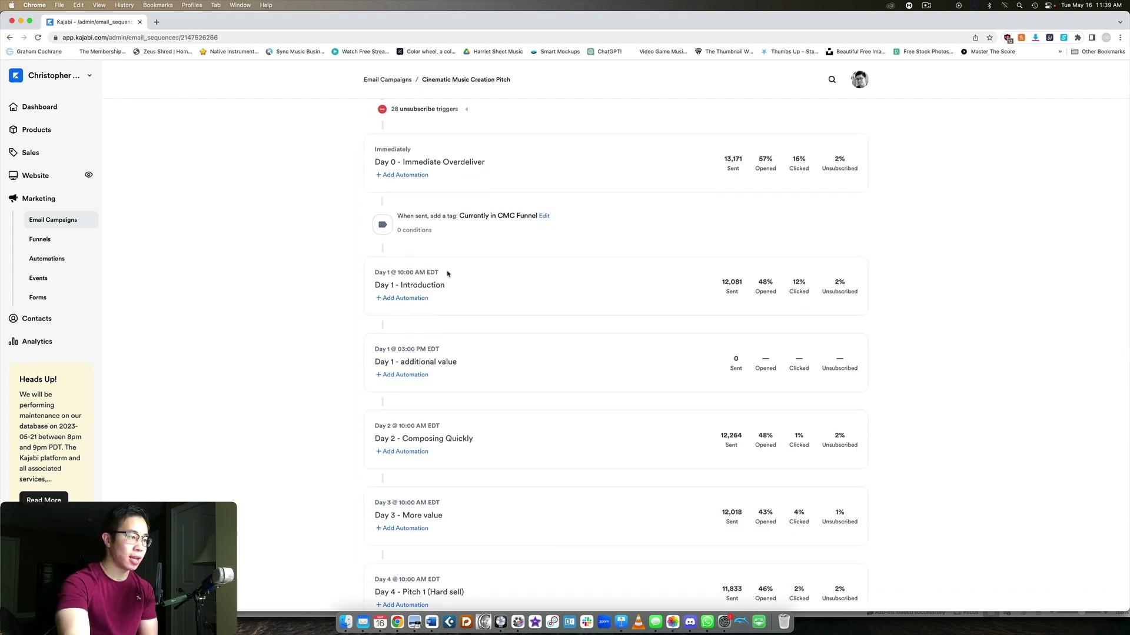
pyautogui.scroll(-2, 388, 320)
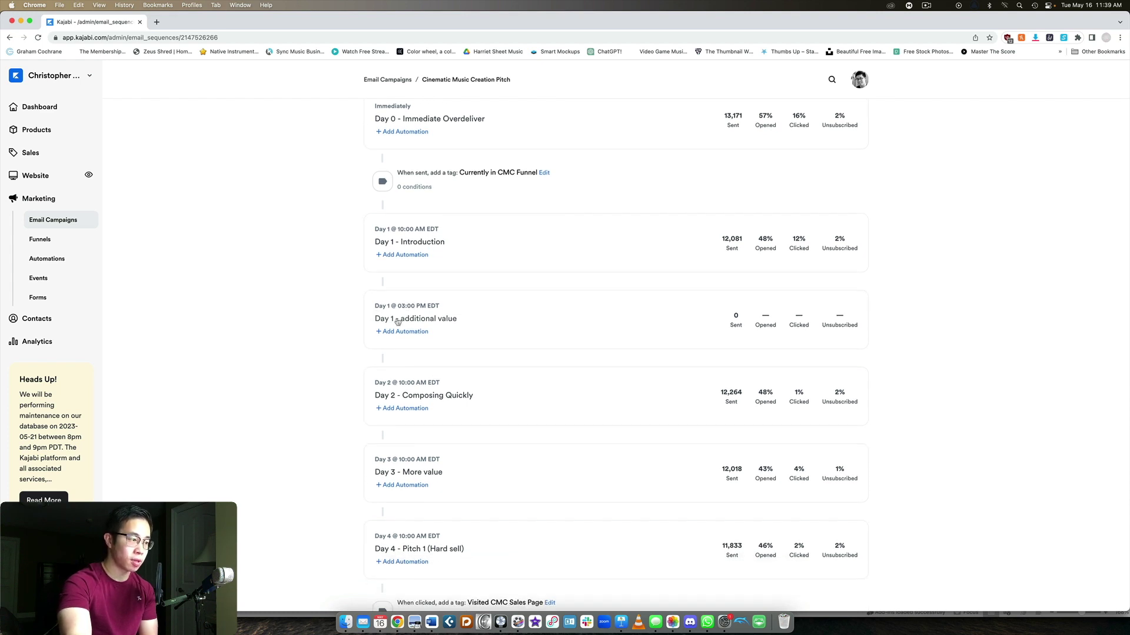
pyautogui.scroll(3, 643, 321)
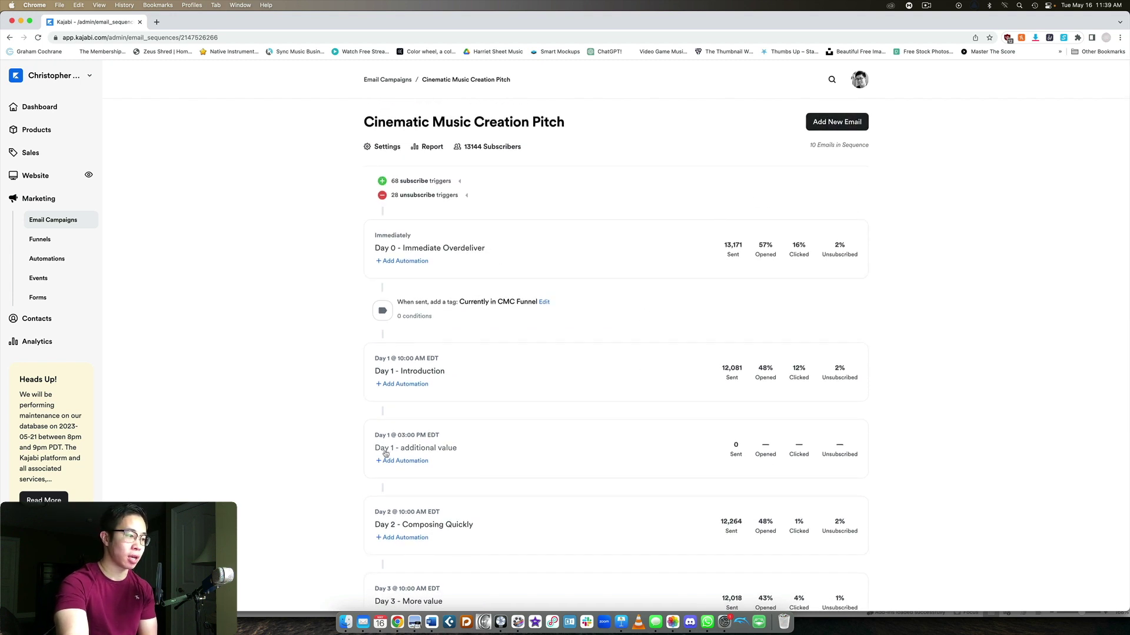
# Step: Start another new email in the Cinematic Music Creation Pitch sequence
pyautogui.click(834, 121)
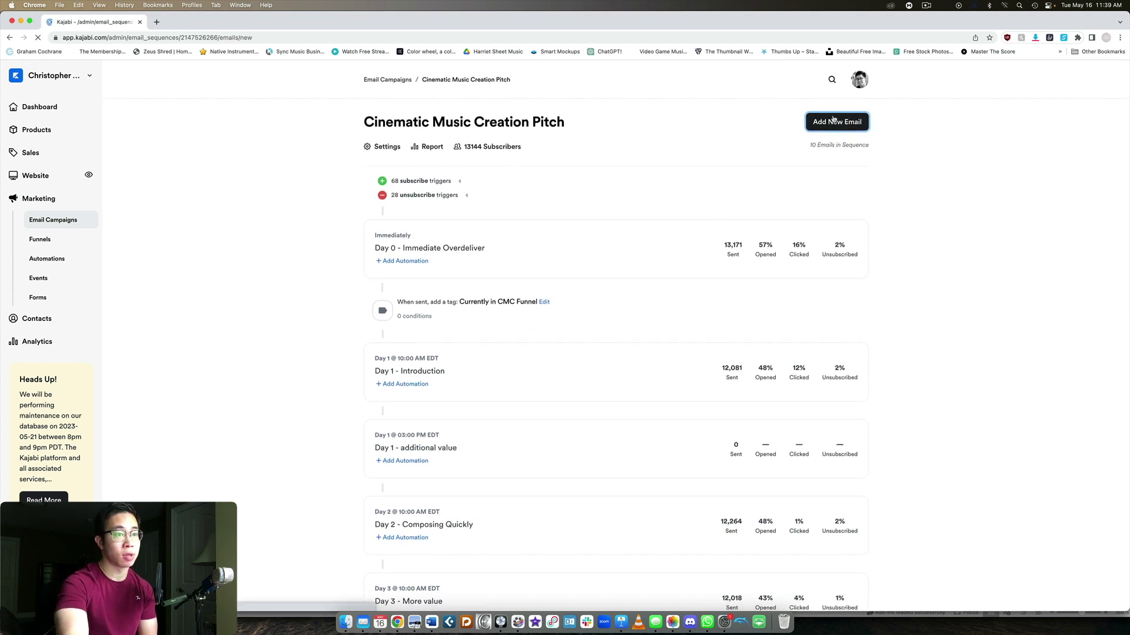
# Step: Create the 'Day 1 - more value' email from the Standard Broadcast Email template
pyautogui.click(433, 239)
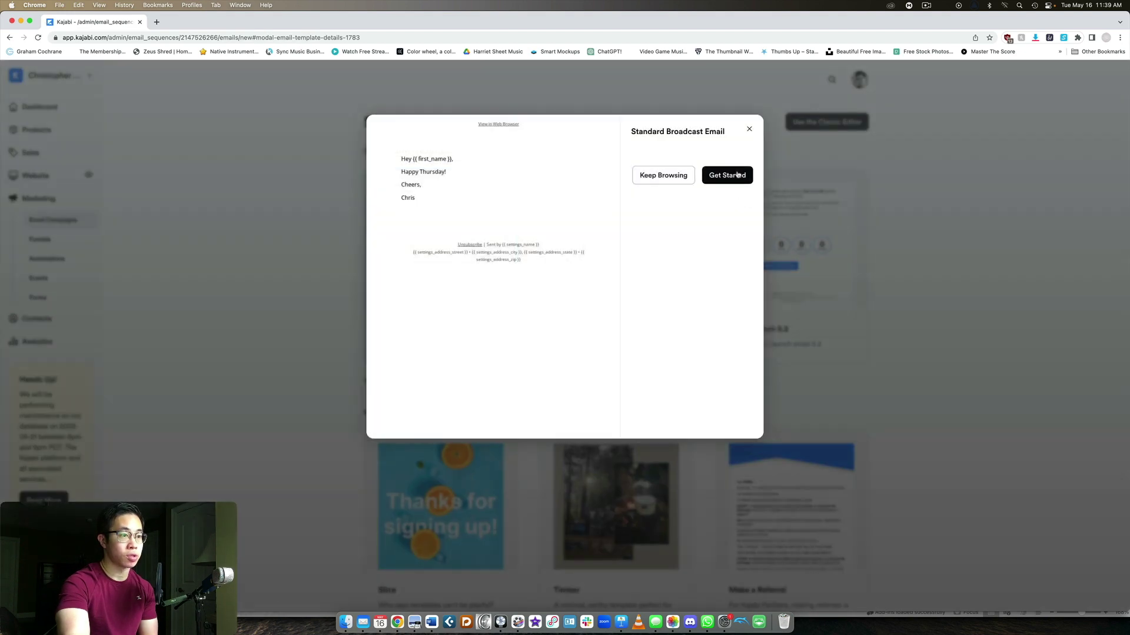
pyautogui.click(726, 175)
pyautogui.write('Day 1')
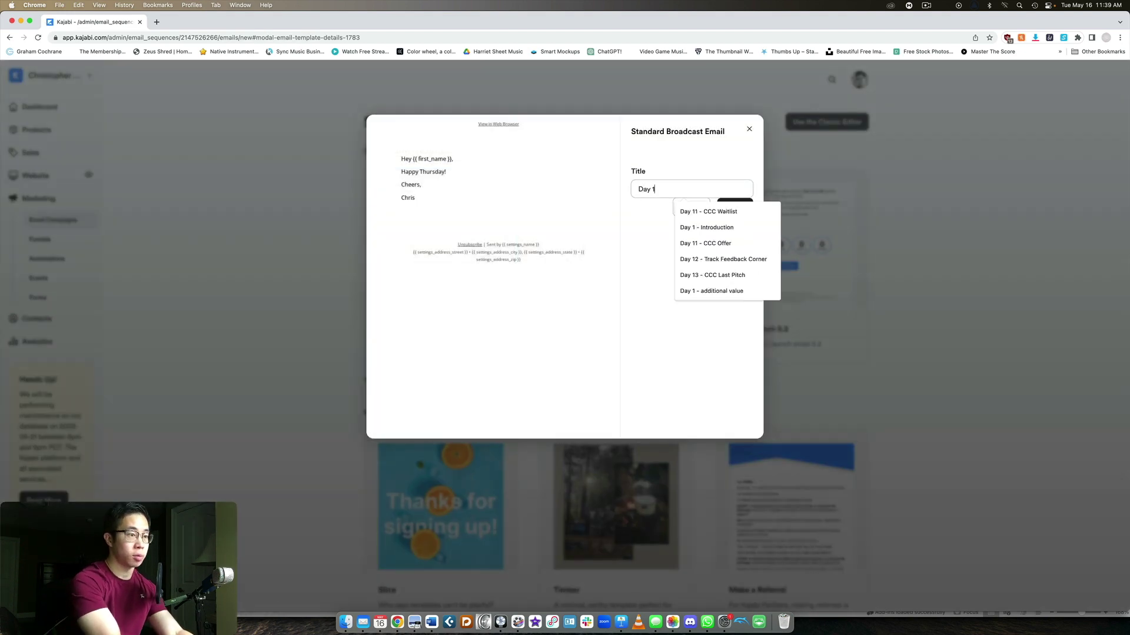
pyautogui.write(' - more about')
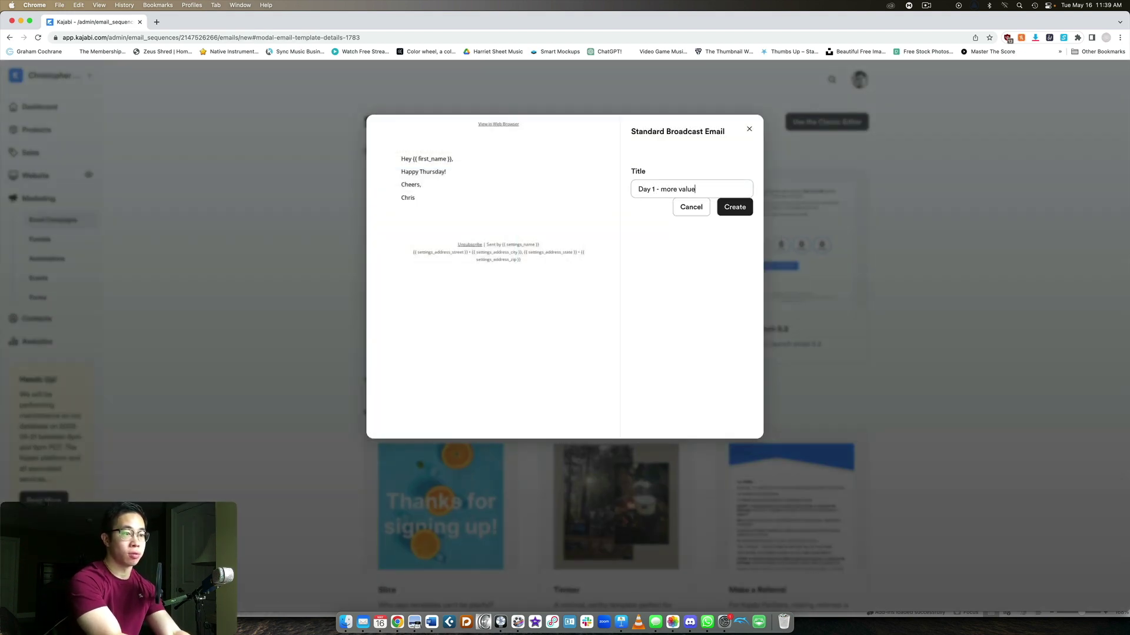
pyautogui.click(735, 207)
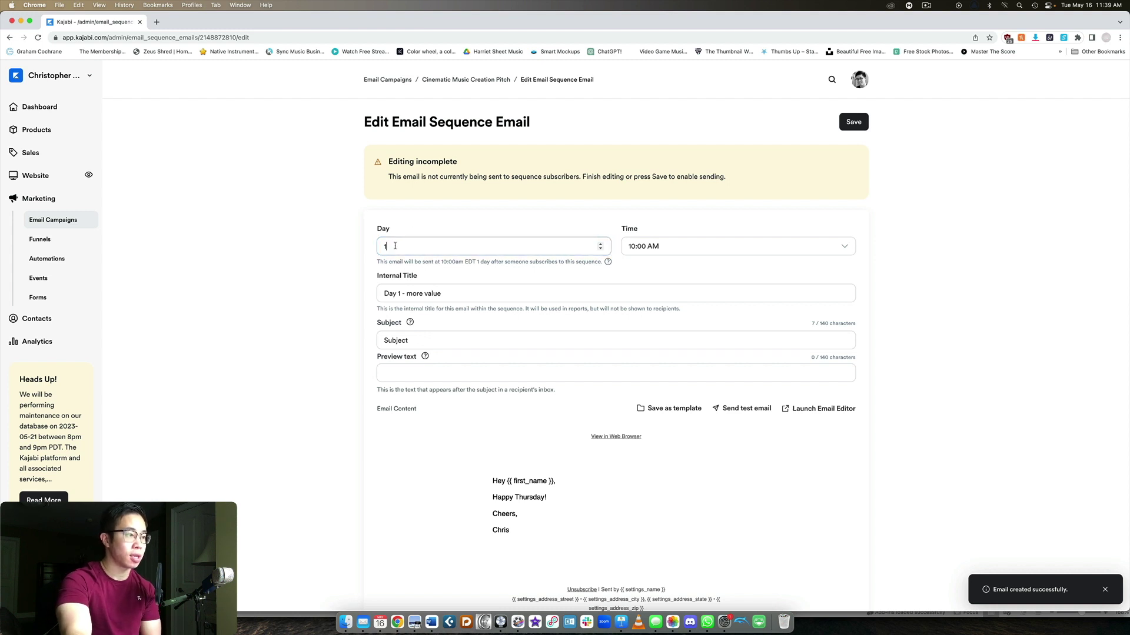
# Step: Try saving the email on day 1 at 06:00 PM, hitting the two-per-day limit
pyautogui.click(393, 246)
pyautogui.click(658, 250)
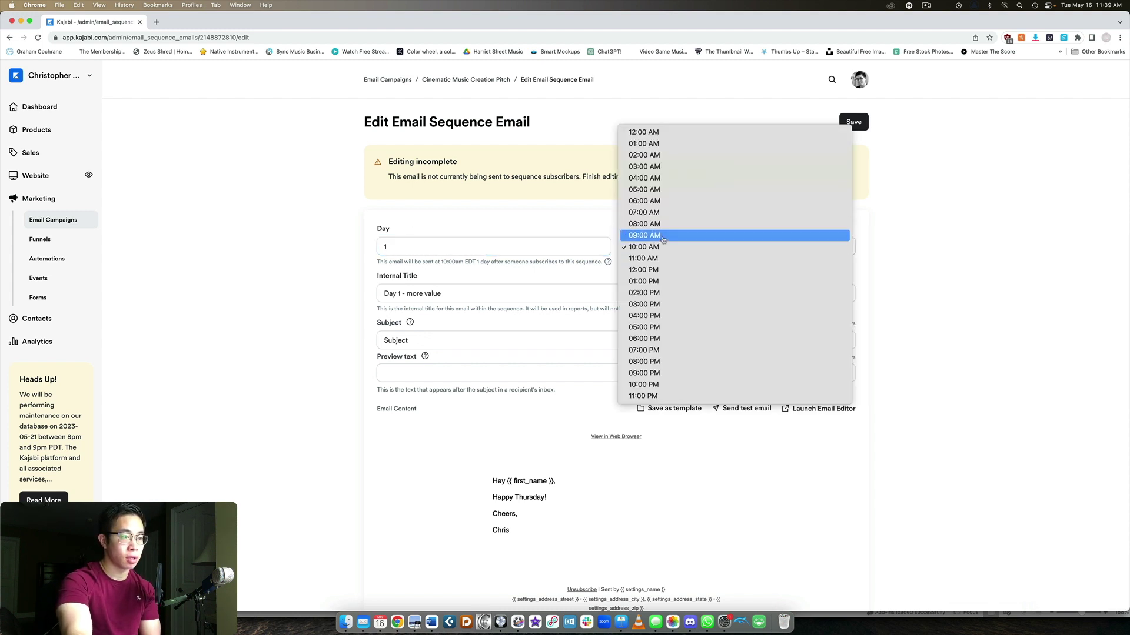
pyautogui.click(663, 338)
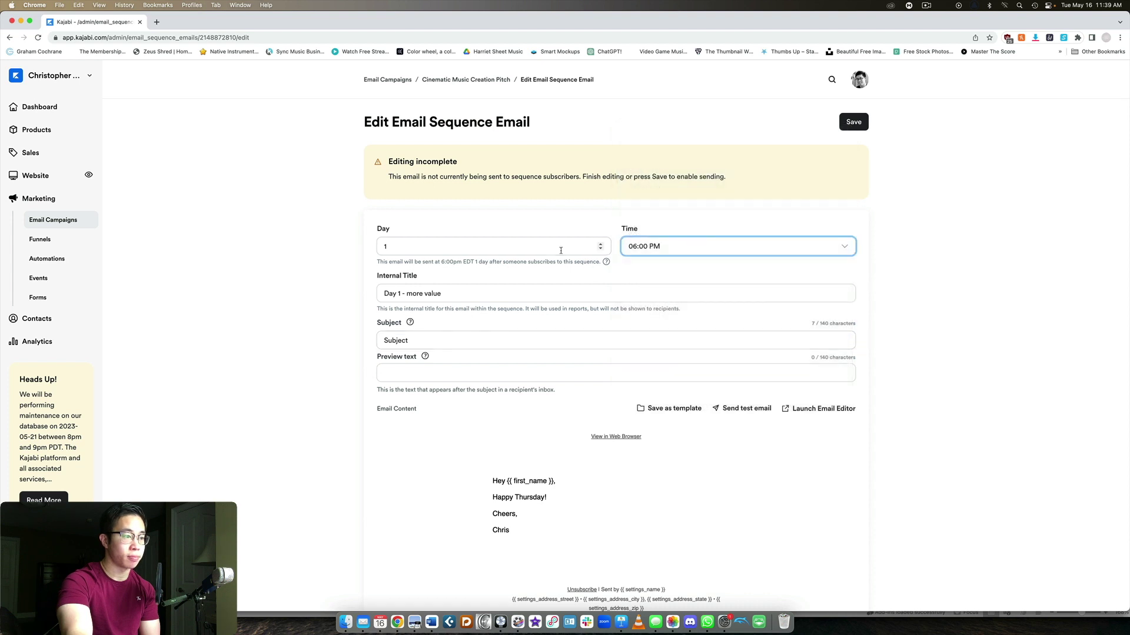
pyautogui.click(855, 122)
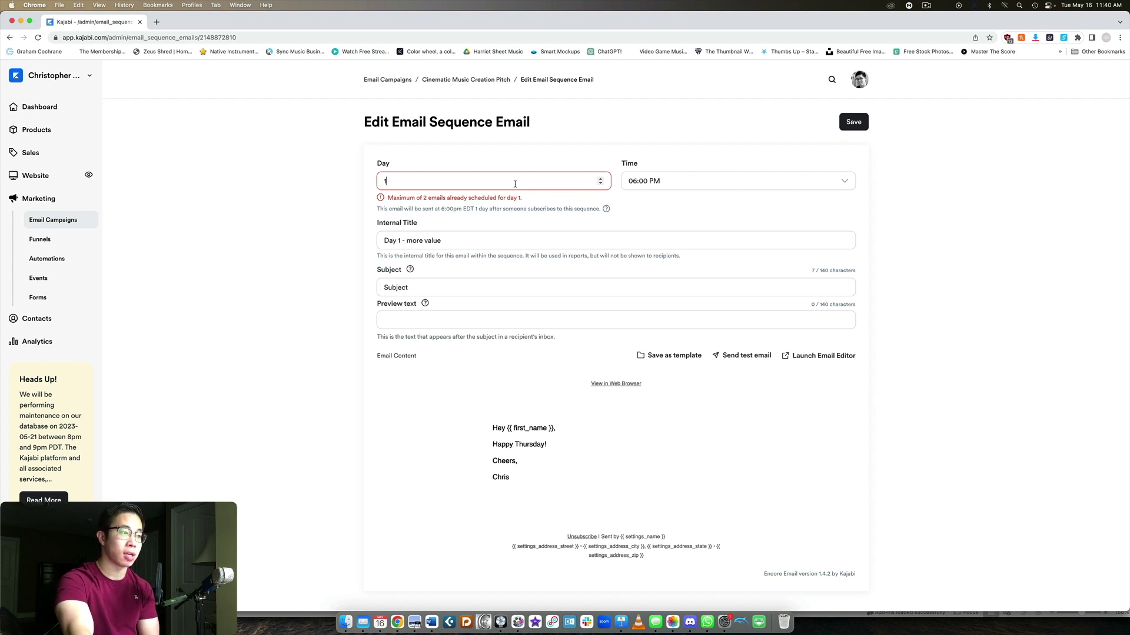
# Step: Clear the day number, save the email, and go back to the sequence
pyautogui.press('BackSpace')
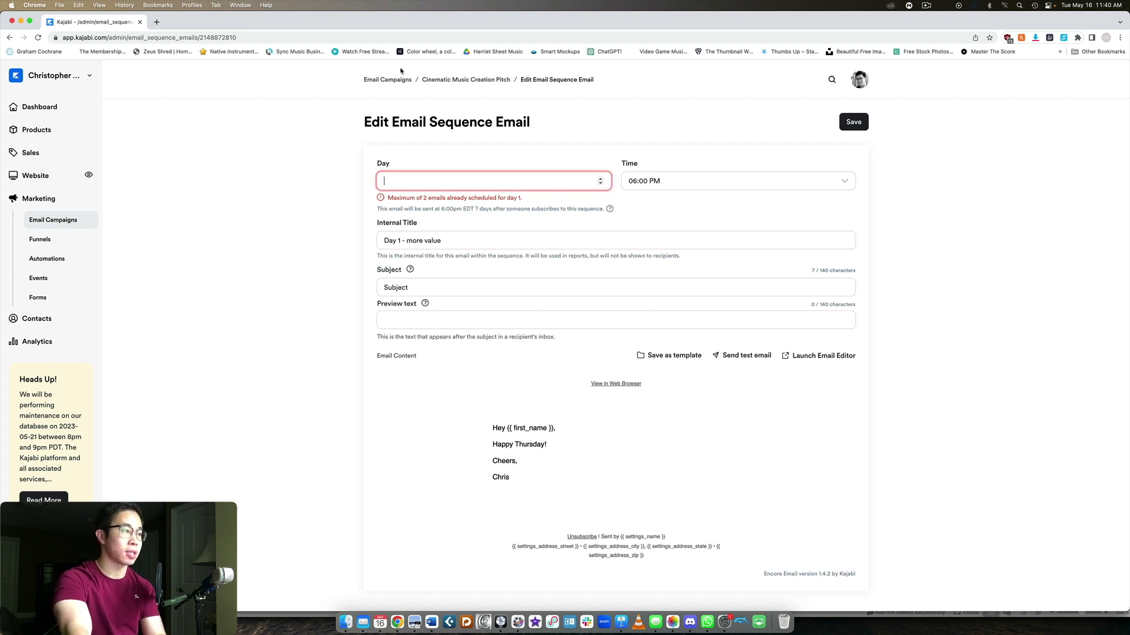
pyautogui.click(851, 122)
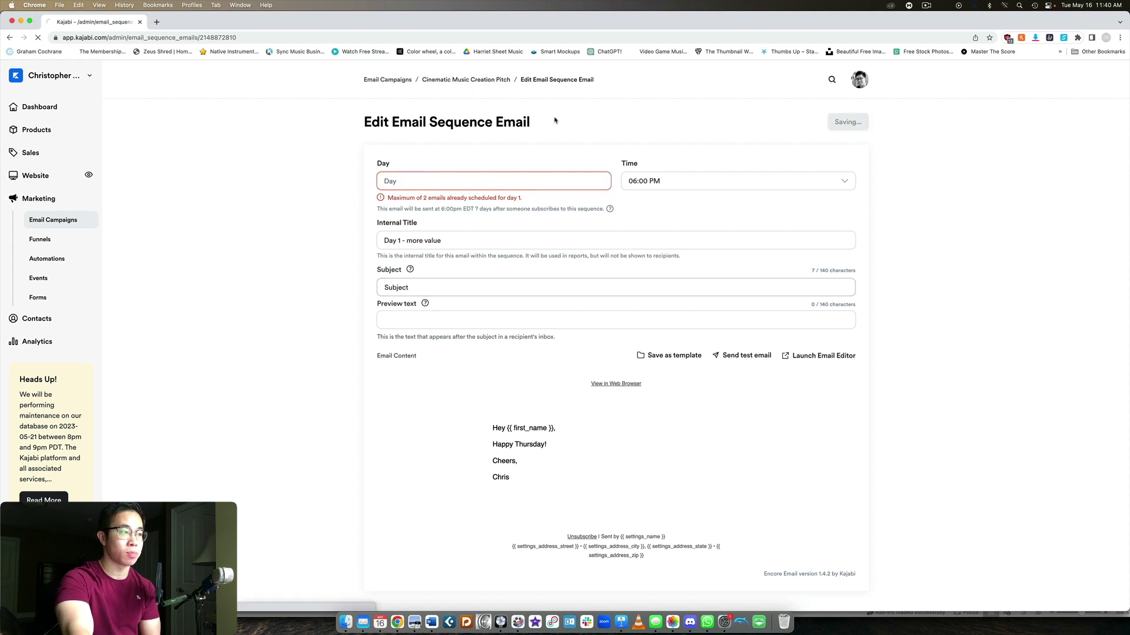
pyautogui.click(444, 81)
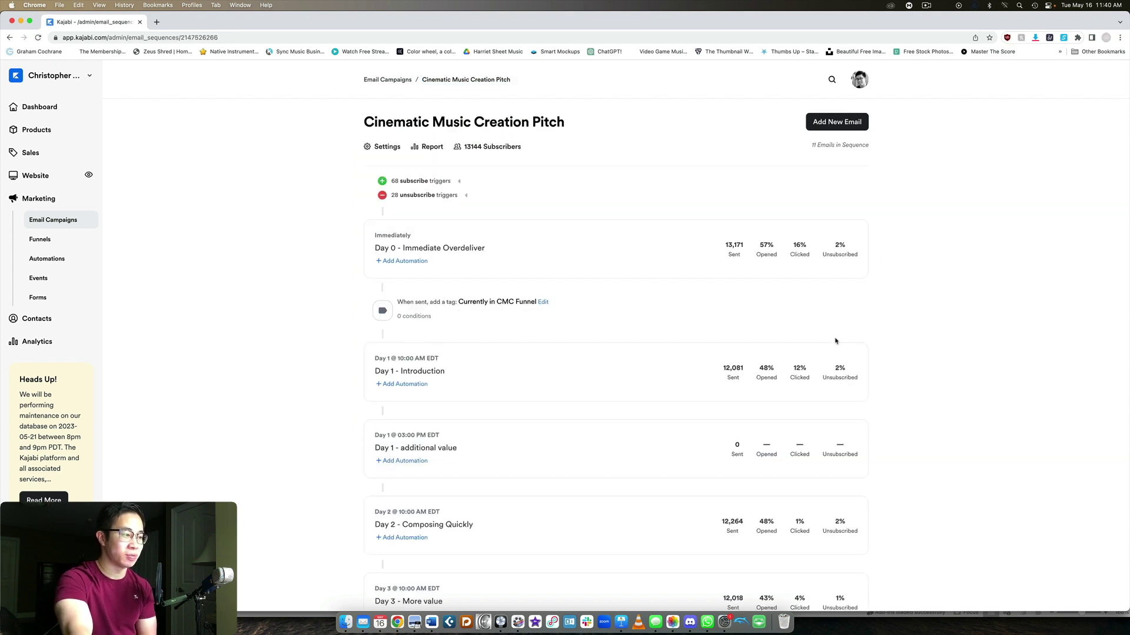
# Step: Open and delete the 'Day 1 - additional value' email, confirming with OK
pyautogui.click(424, 448)
pyautogui.scroll(-1, 549, 361)
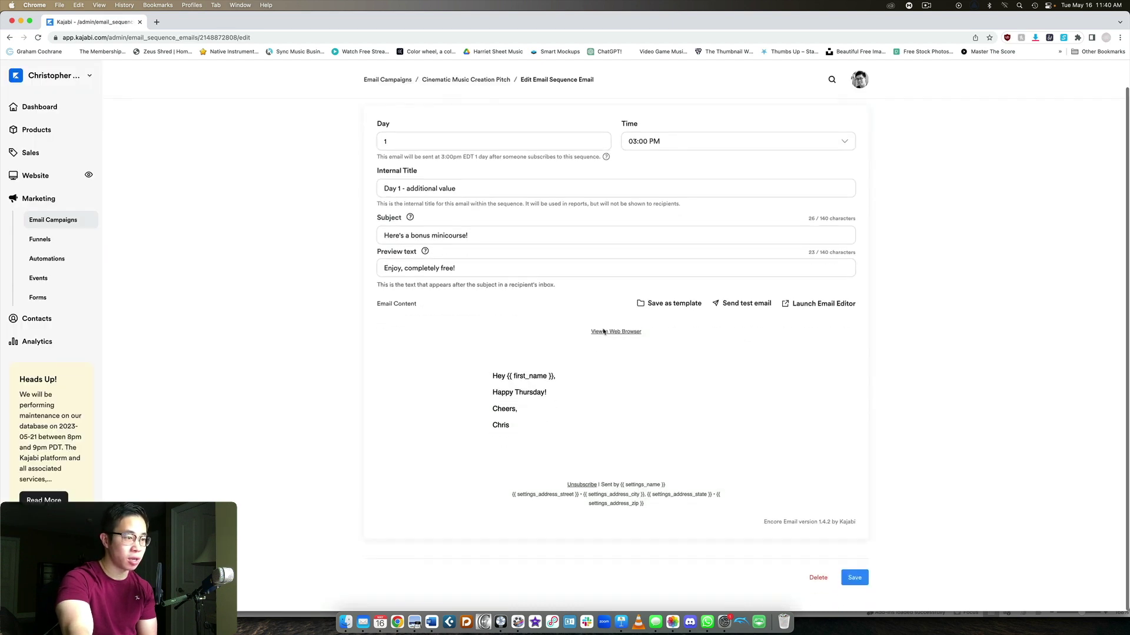
pyautogui.click(819, 590)
pyautogui.click(632, 91)
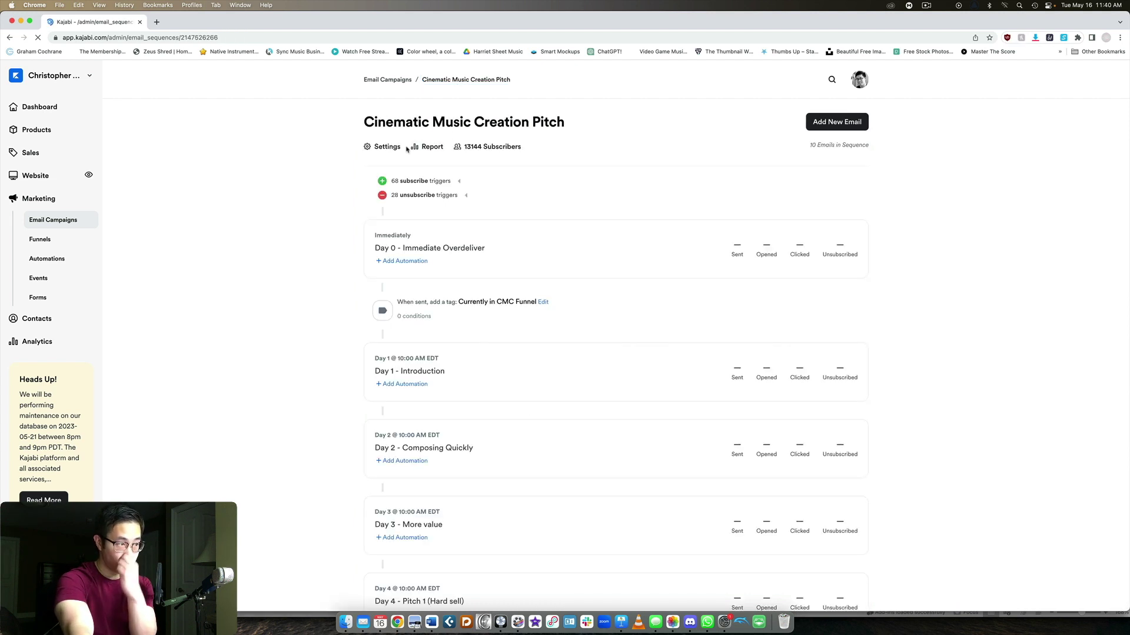
pyautogui.scroll(-1, 416, 223)
pyautogui.scroll(-2, 421, 346)
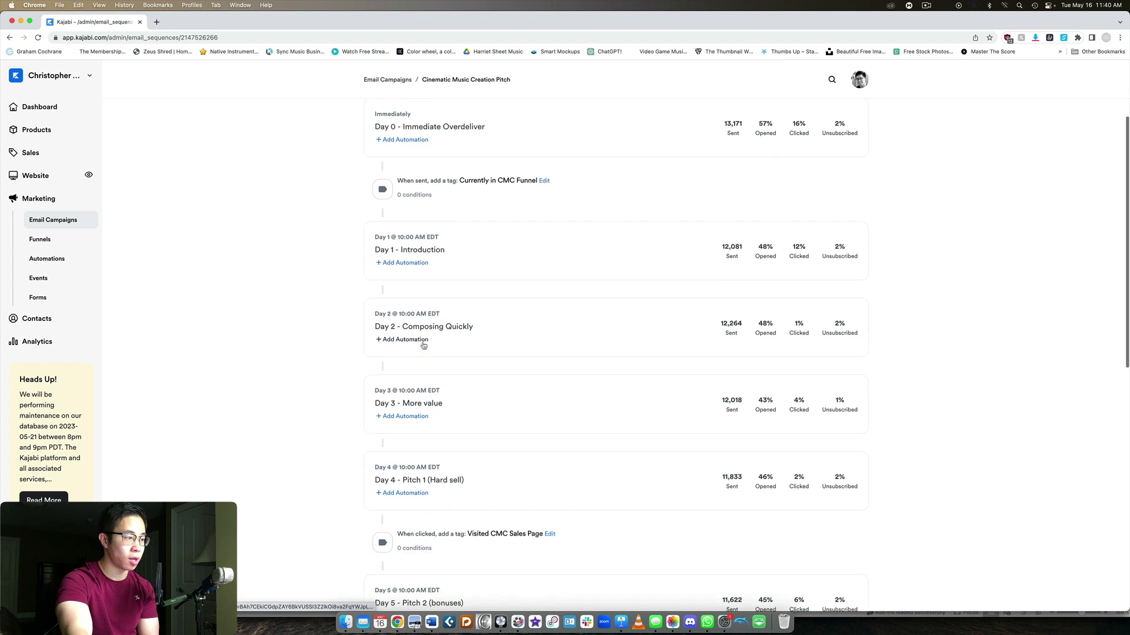
pyautogui.scroll(-2, 437, 306)
pyautogui.scroll(-1, 436, 307)
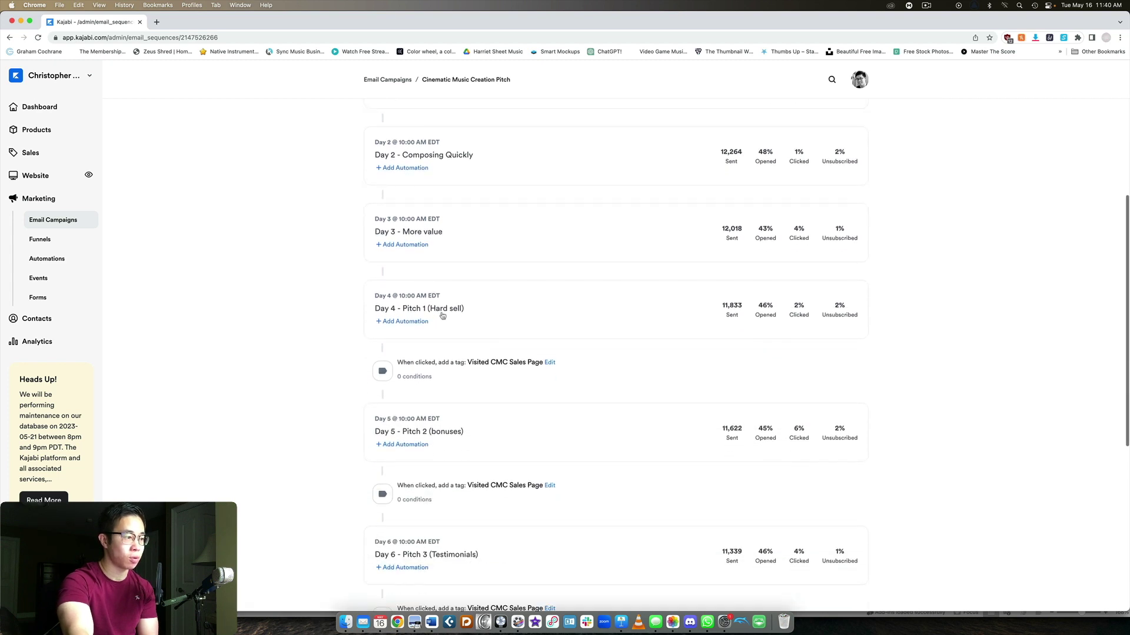
pyautogui.scroll(-3, 438, 305)
pyautogui.scroll(-2, 455, 366)
pyautogui.scroll(-1, 477, 375)
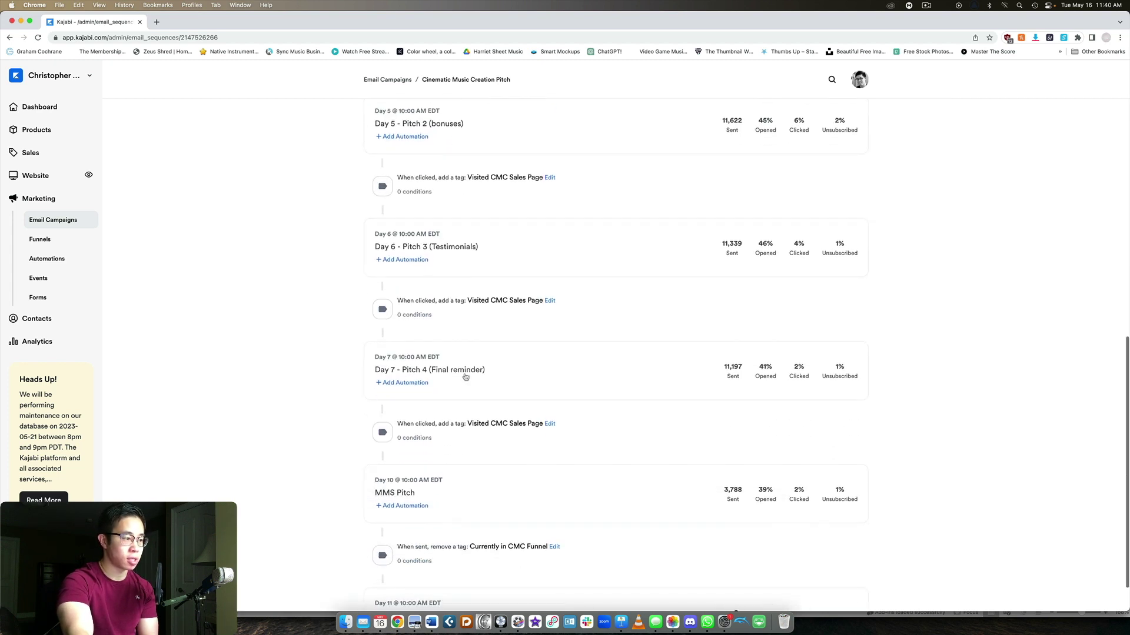
pyautogui.scroll(-1, 481, 376)
pyautogui.scroll(8, 497, 354)
pyautogui.scroll(1, 507, 321)
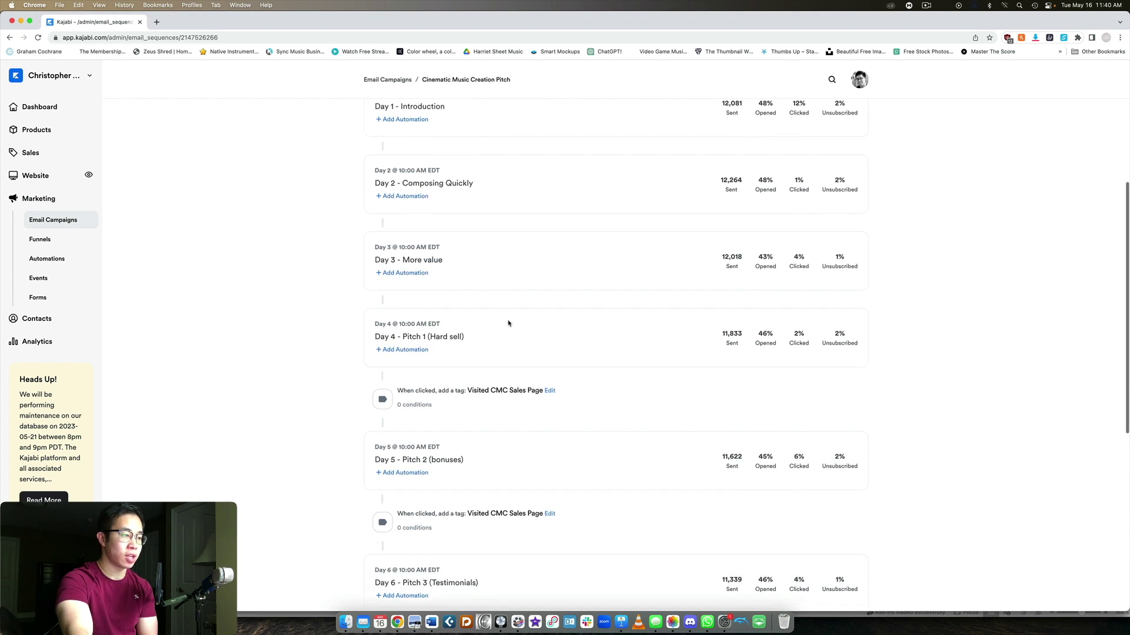
pyautogui.scroll(-5, 509, 324)
pyautogui.scroll(5, 508, 326)
pyautogui.scroll(3, 509, 326)
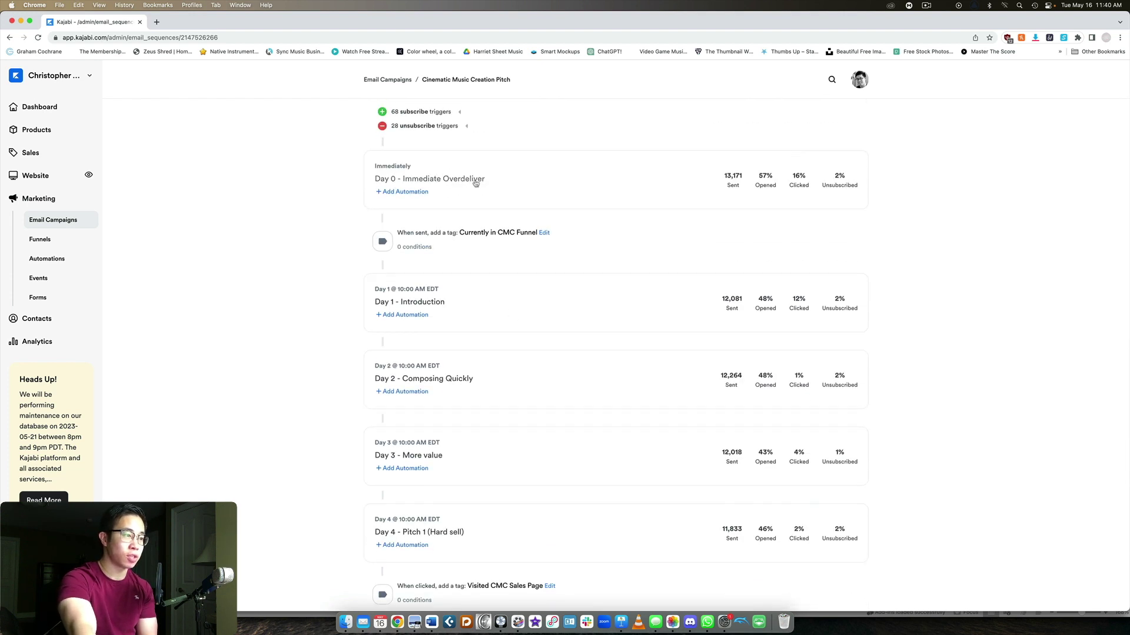
pyautogui.scroll(-2, 484, 183)
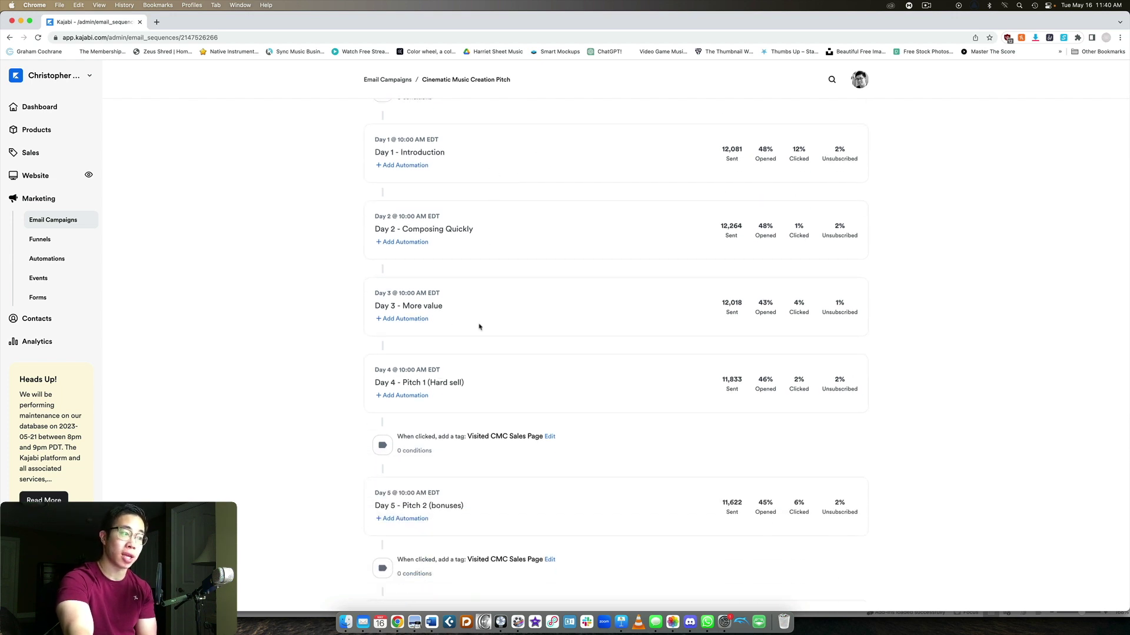
pyautogui.scroll(-2, 488, 239)
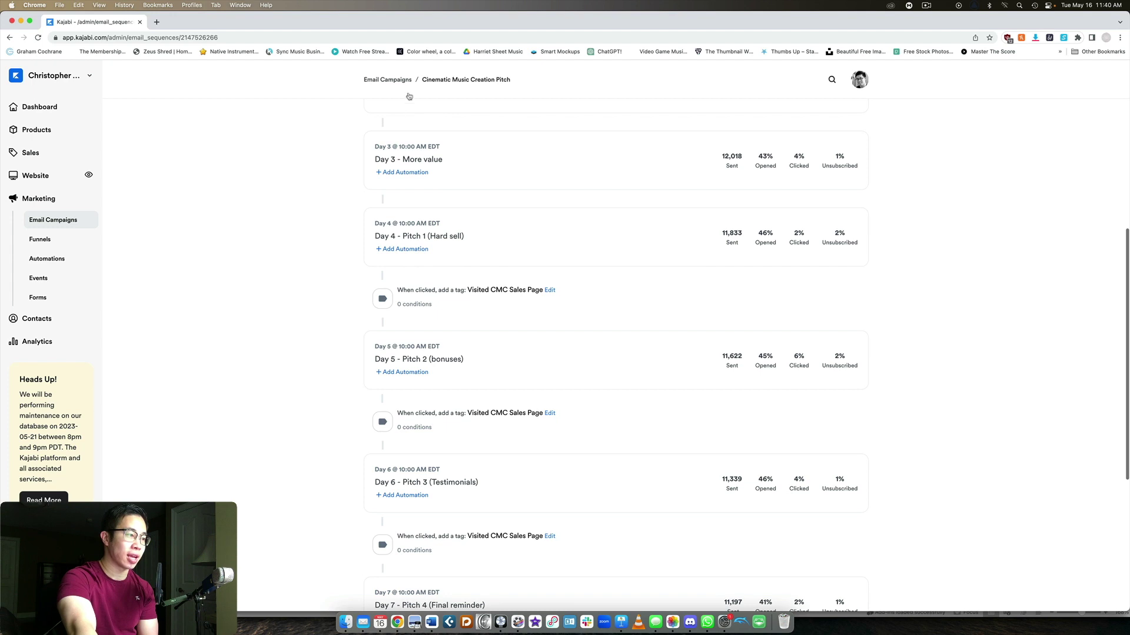
pyautogui.scroll(-2, 462, 204)
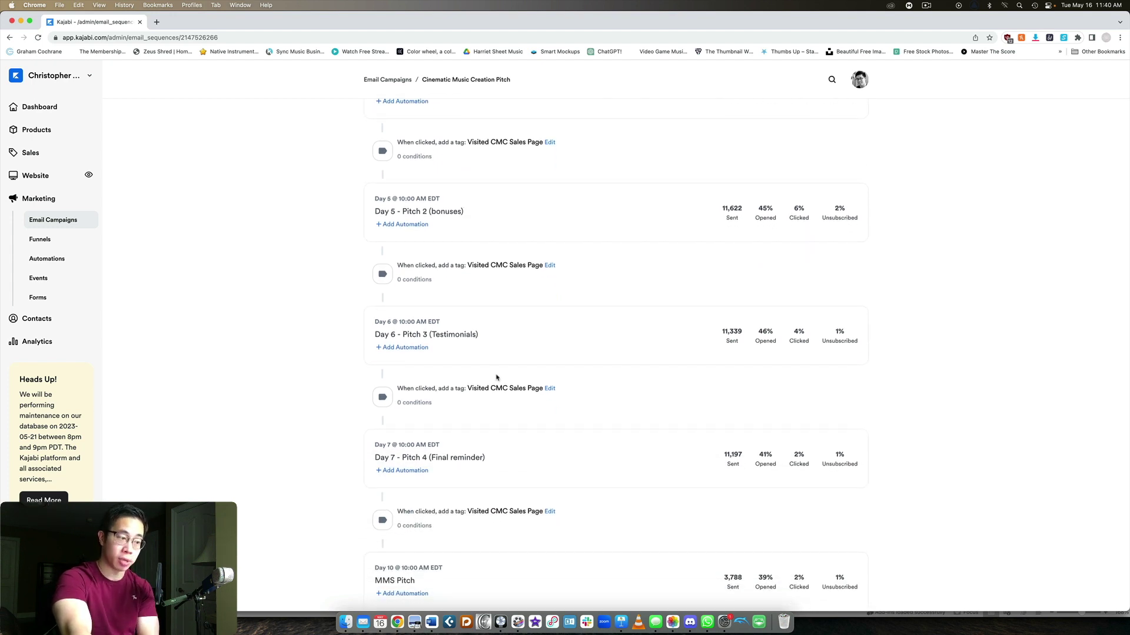
pyautogui.scroll(-2, 497, 376)
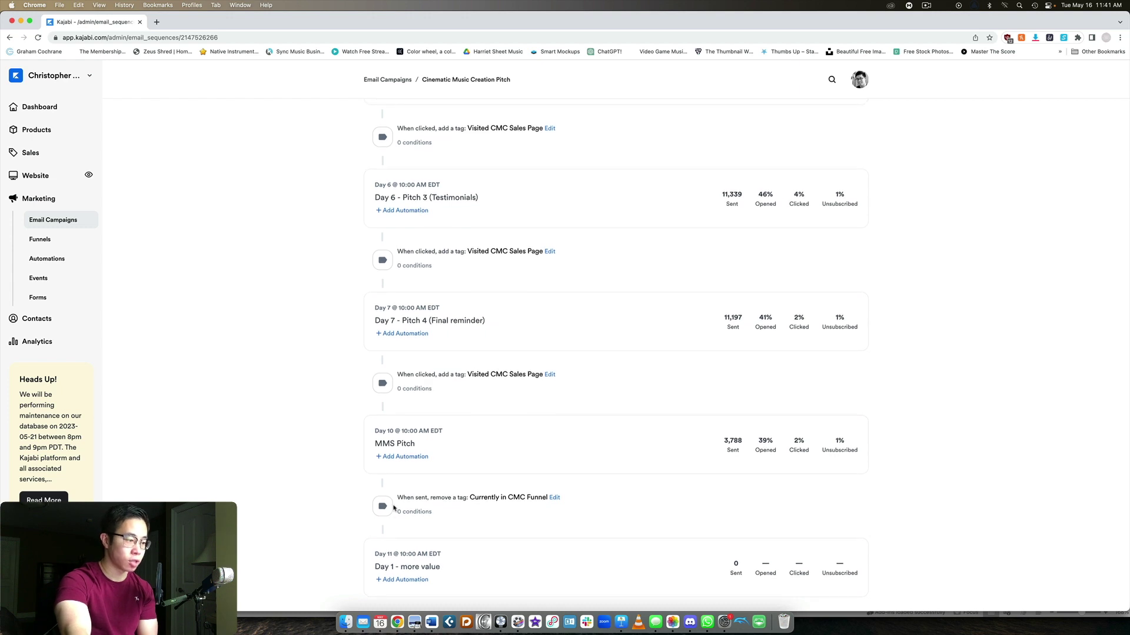
# Step: Delete the Day 11 'Day 1 - more value' email and return to the sequence overview
pyautogui.click(399, 569)
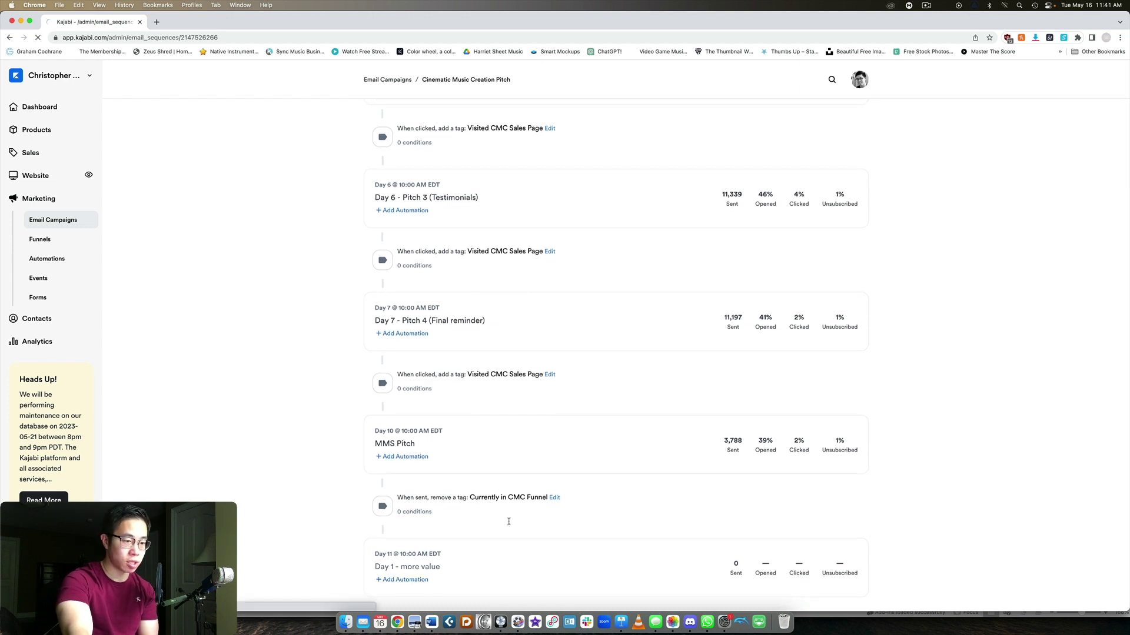
pyautogui.scroll(-2, 641, 471)
pyautogui.click(819, 590)
pyautogui.click(641, 97)
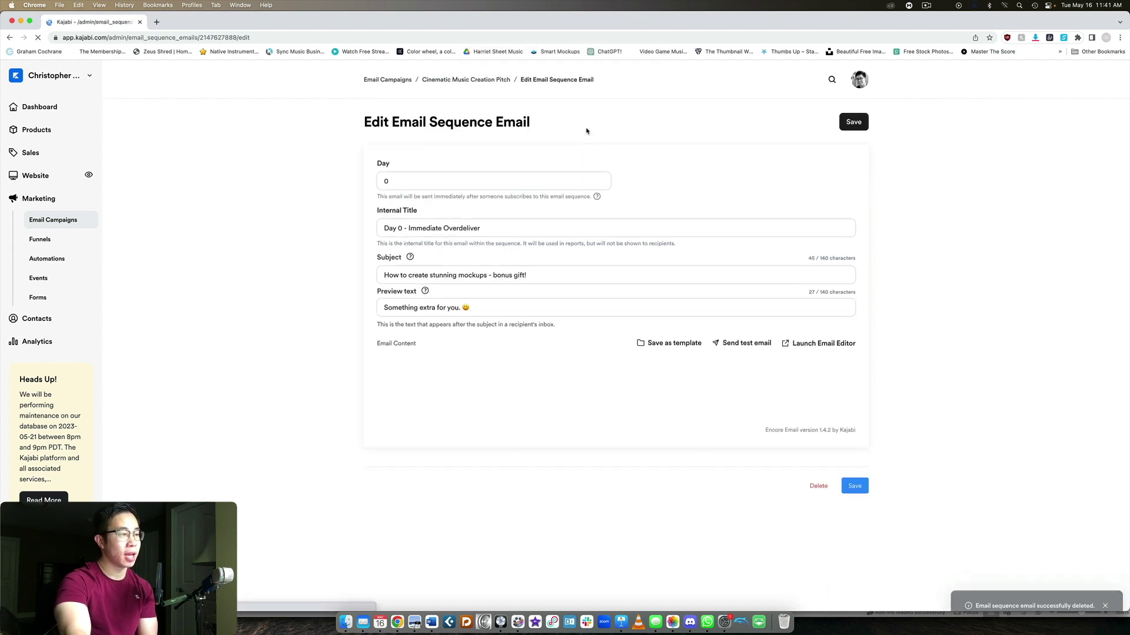
pyautogui.click(446, 81)
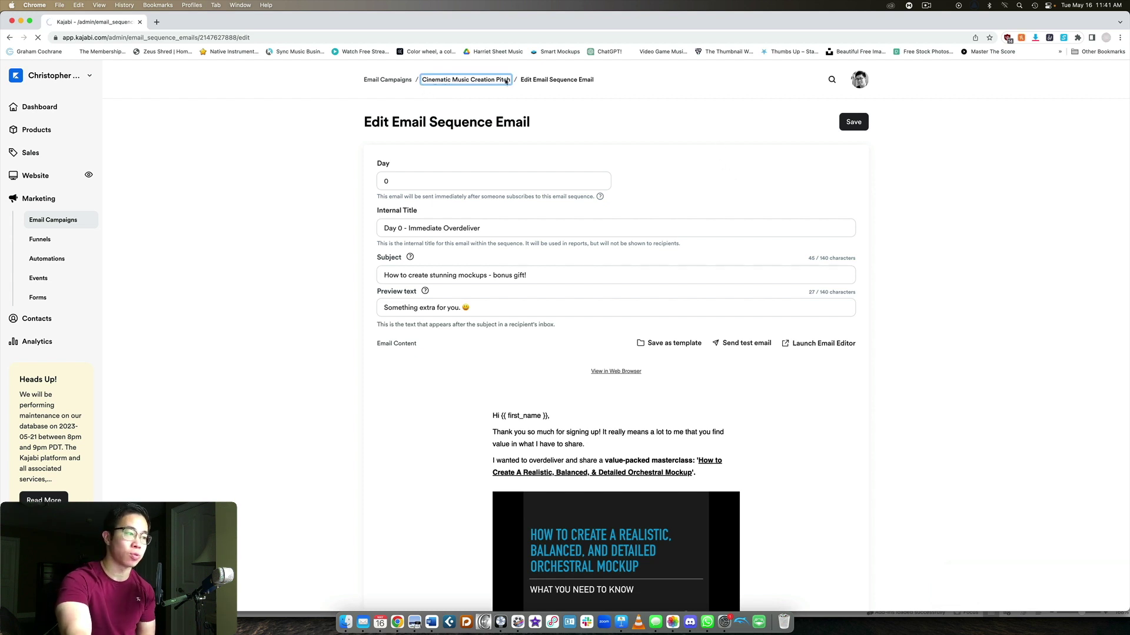
pyautogui.scroll(-10, 730, 239)
pyautogui.scroll(1, 715, 251)
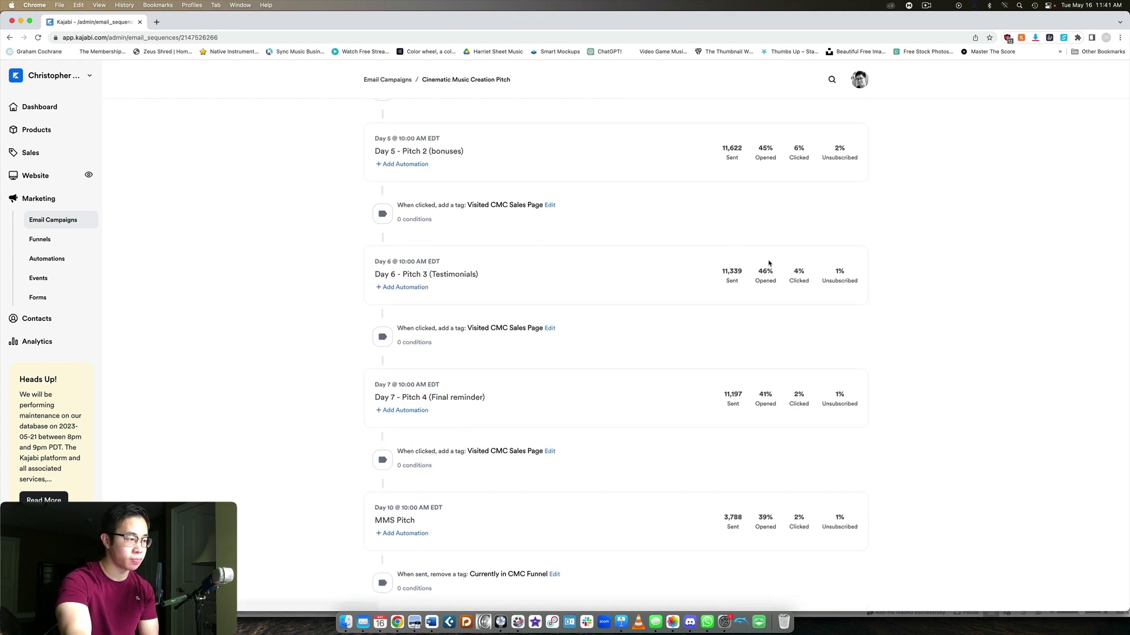
pyautogui.scroll(10, 774, 298)
pyautogui.scroll(-1, 865, 283)
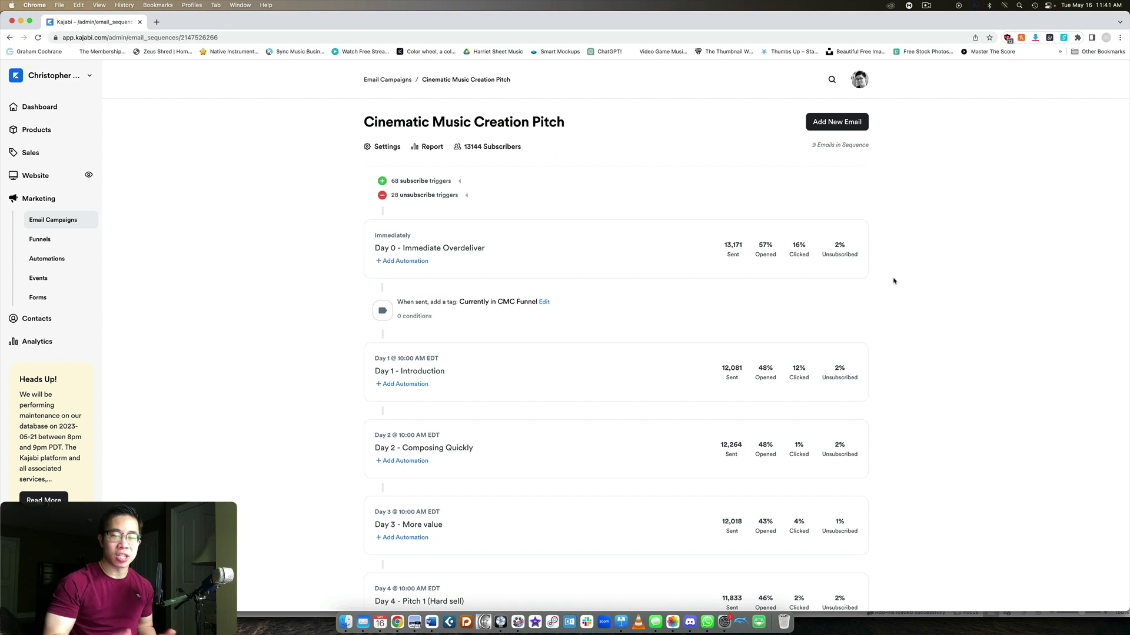